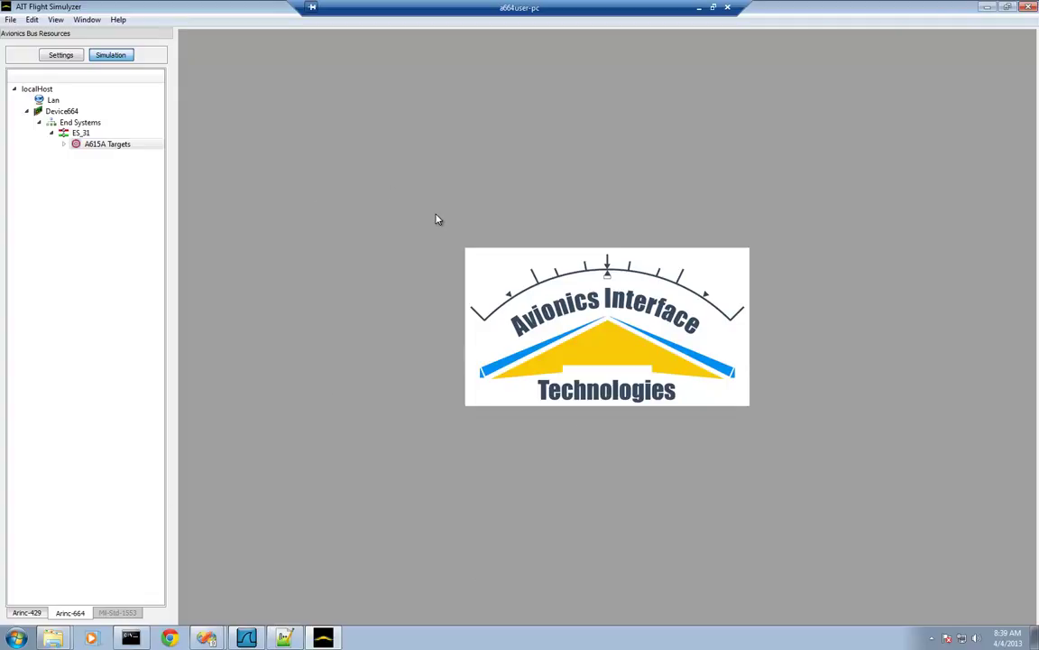
# - Open Find A615A Targets from the A615A Targets node and move the dialog down and right
pyautogui.rightClick(99, 145)
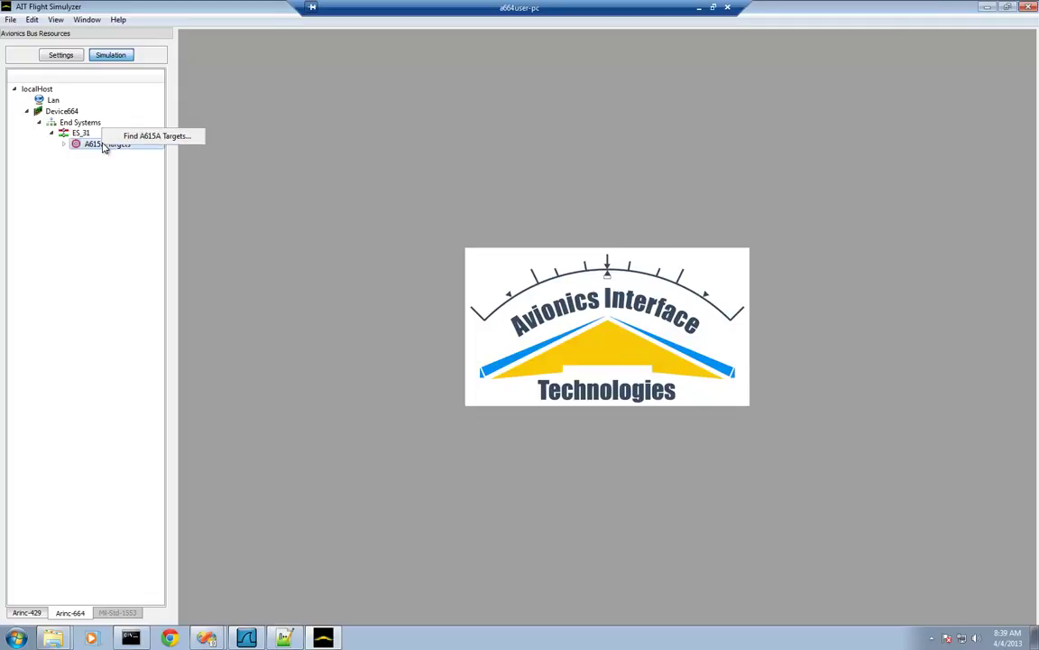
pyautogui.click(144, 136)
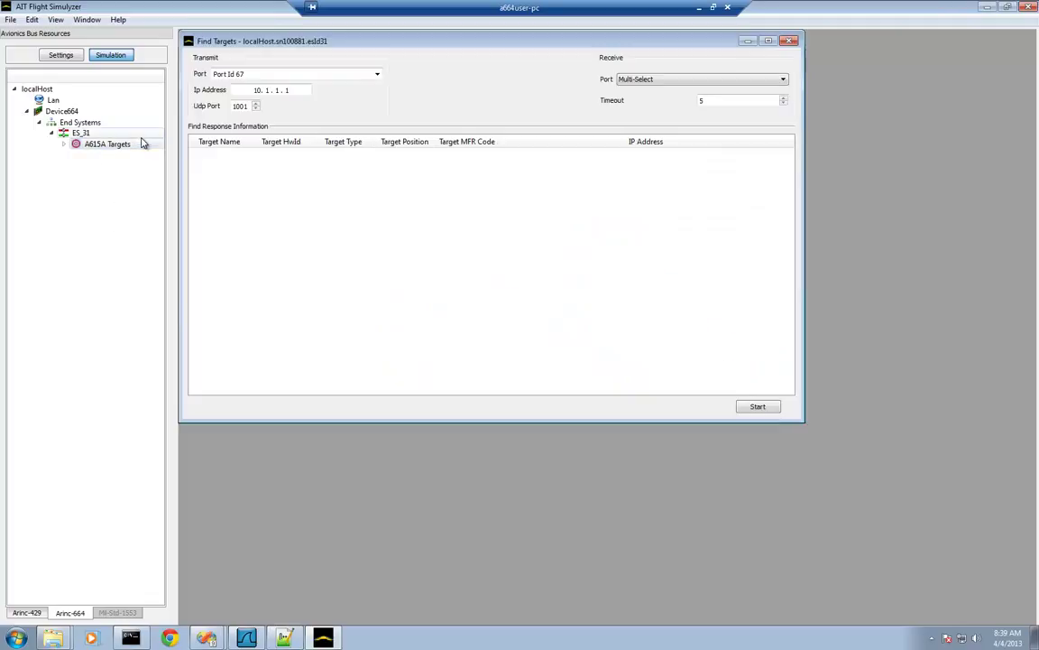
pyautogui.moveTo(420, 48); pyautogui.dragTo(447, 83)
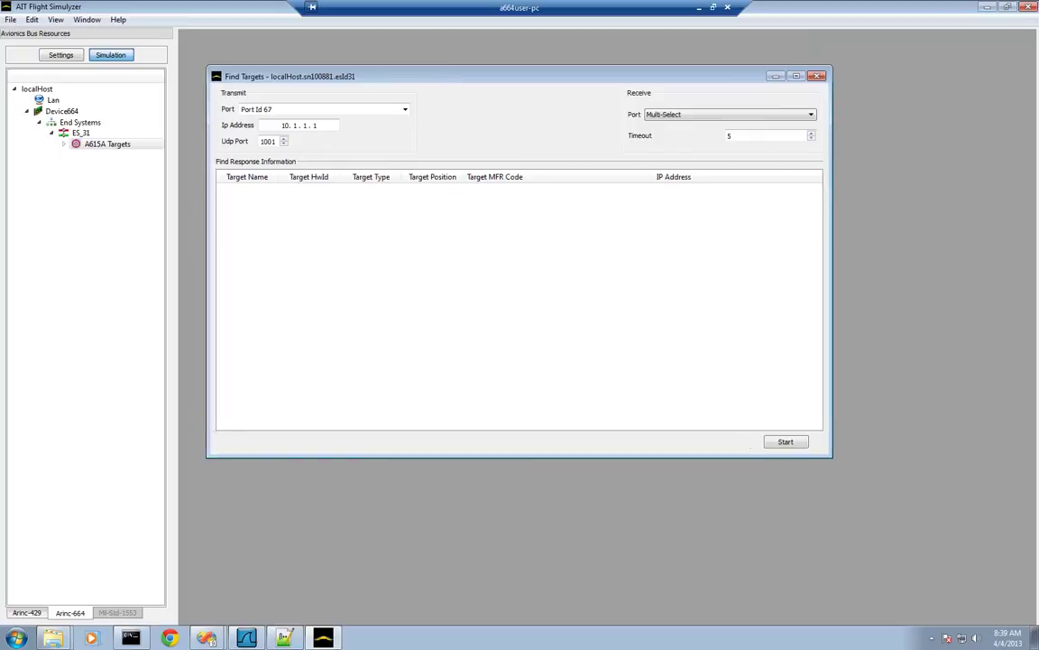
pyautogui.click(208, 638)
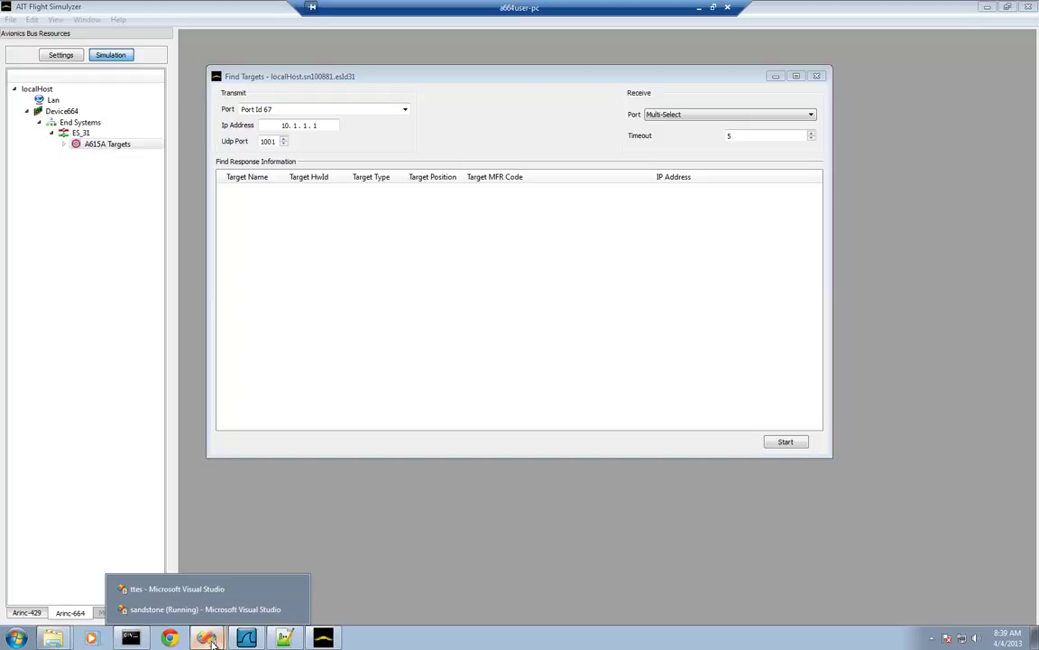
pyautogui.click(280, 77)
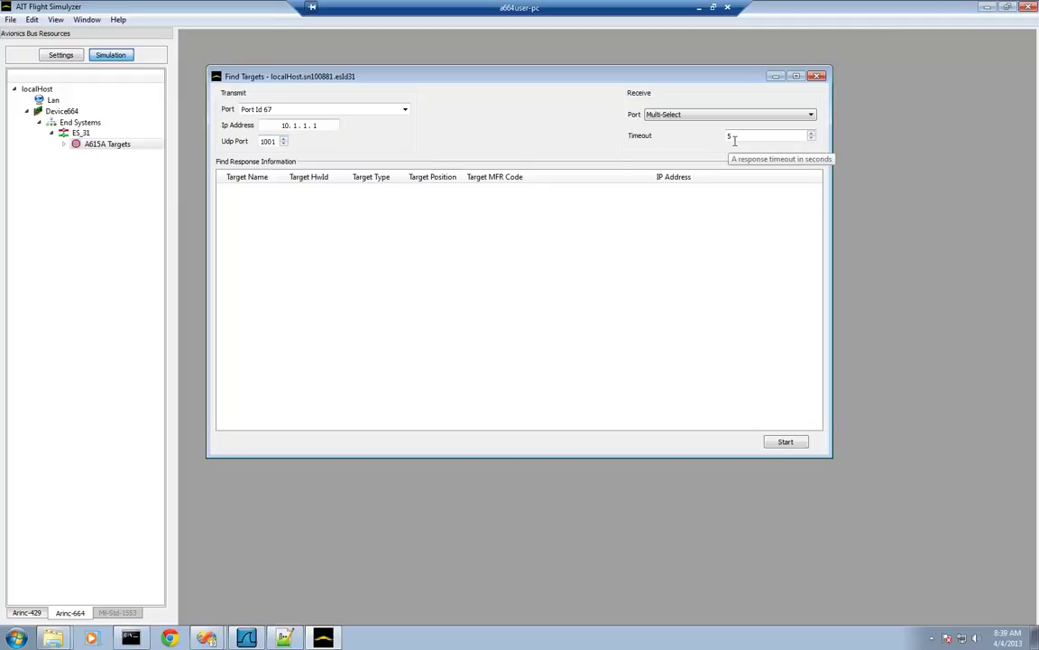
# - Start the target search and widen the Target Name column to review SimulatedTarget through SimulatedTarget5
pyautogui.click(787, 444)
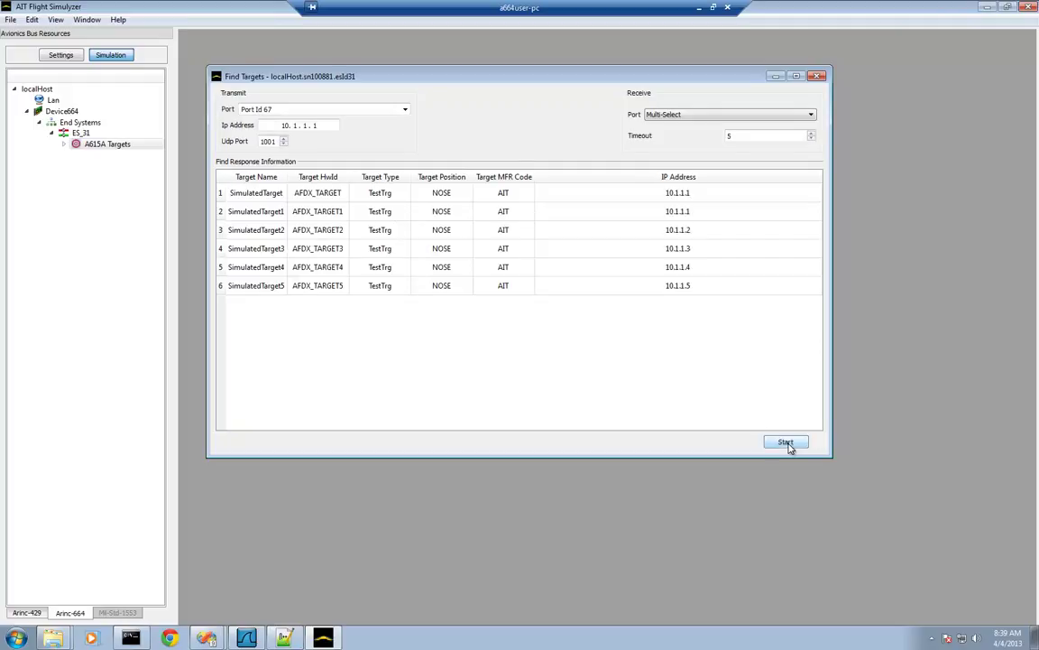
pyautogui.moveTo(287, 175); pyautogui.dragTo(309, 175)
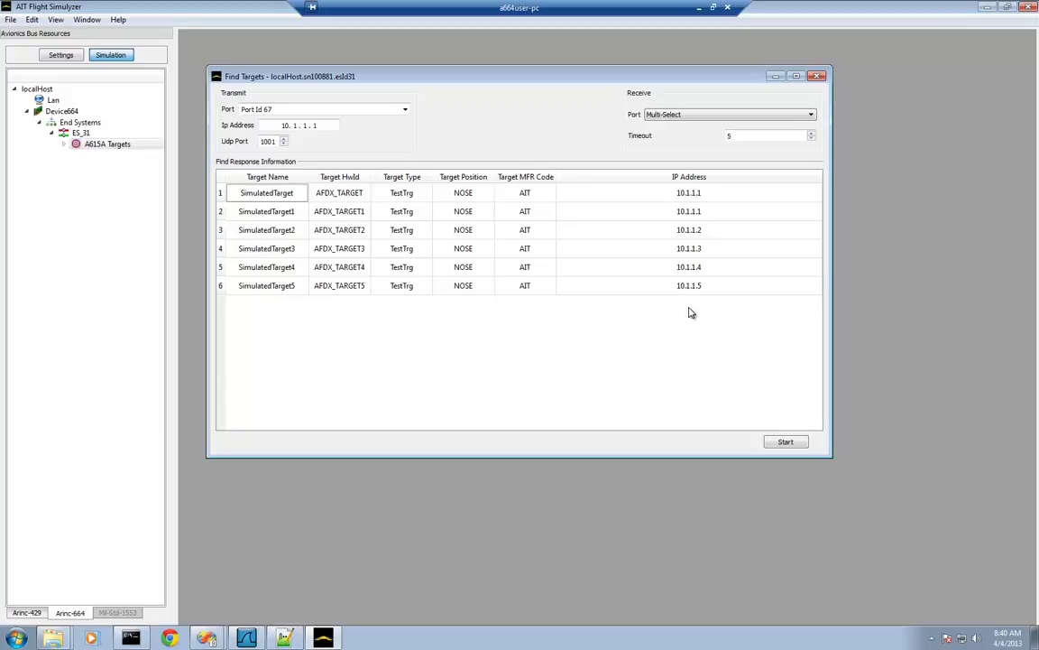
# - Close the search, expand A615A Targets, and view the six targets' configurations (timeout 13, retry 1, A615A-2)
pyautogui.click(818, 77)
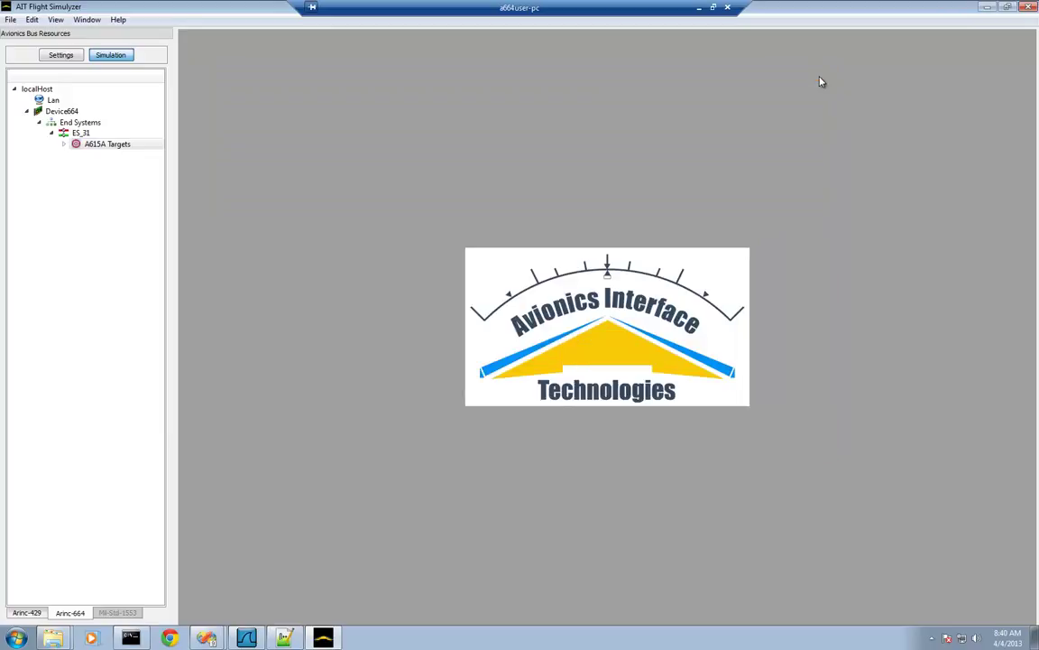
pyautogui.click(63, 143)
pyautogui.click(122, 156)
pyautogui.rightClick(125, 155)
pyautogui.click(153, 147)
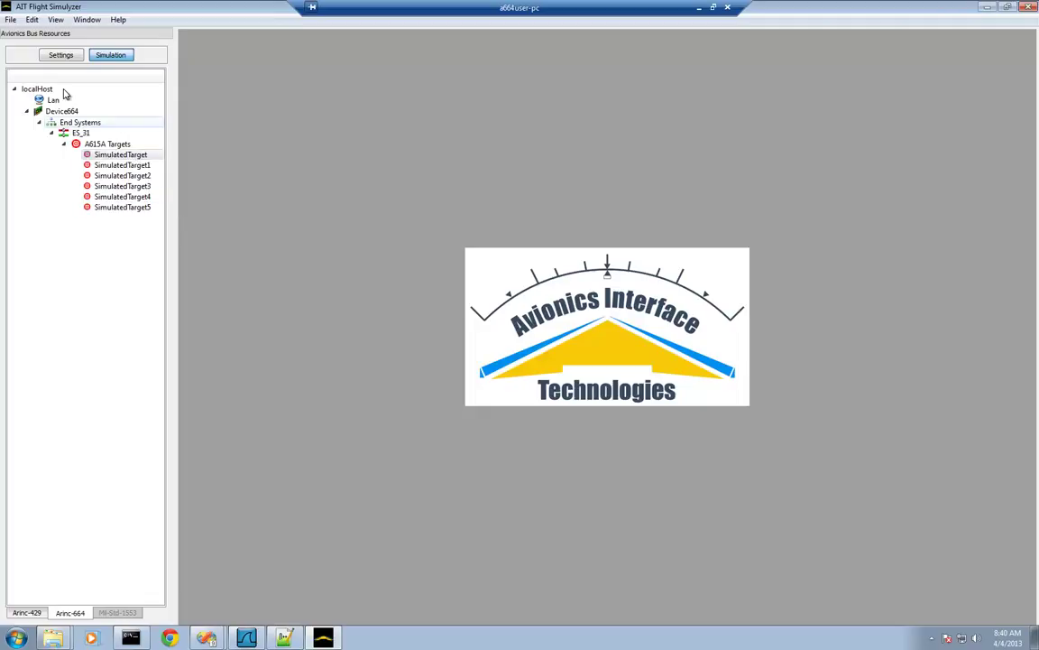
pyautogui.click(56, 55)
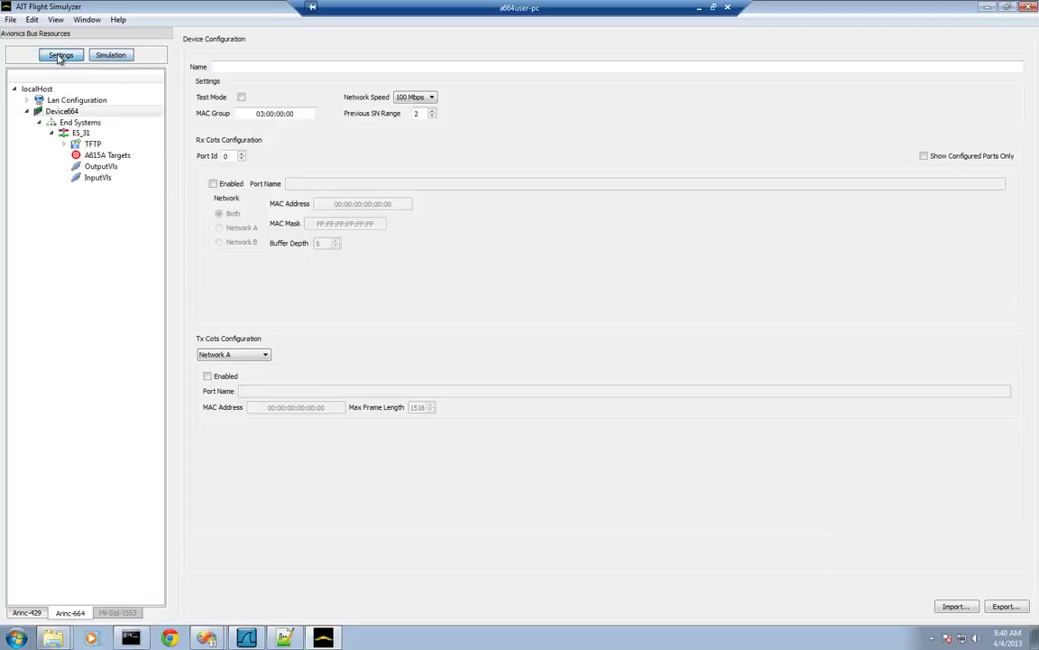
pyautogui.click(97, 158)
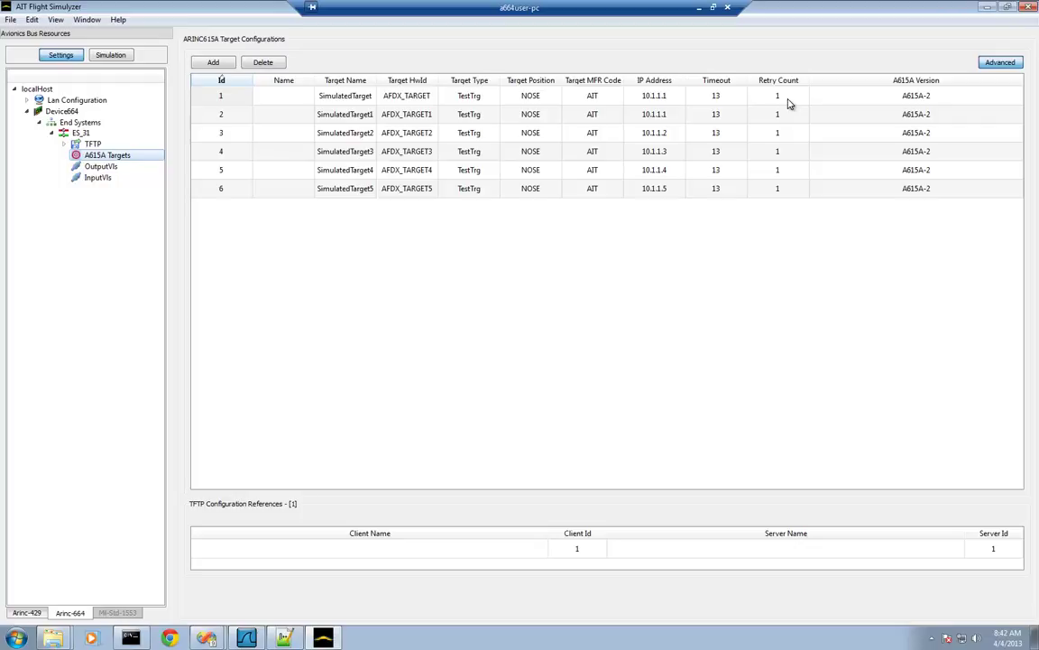
# - Expand TFTP and show the six client configurations with UDP port 2000 and server port 59
pyautogui.click(65, 146)
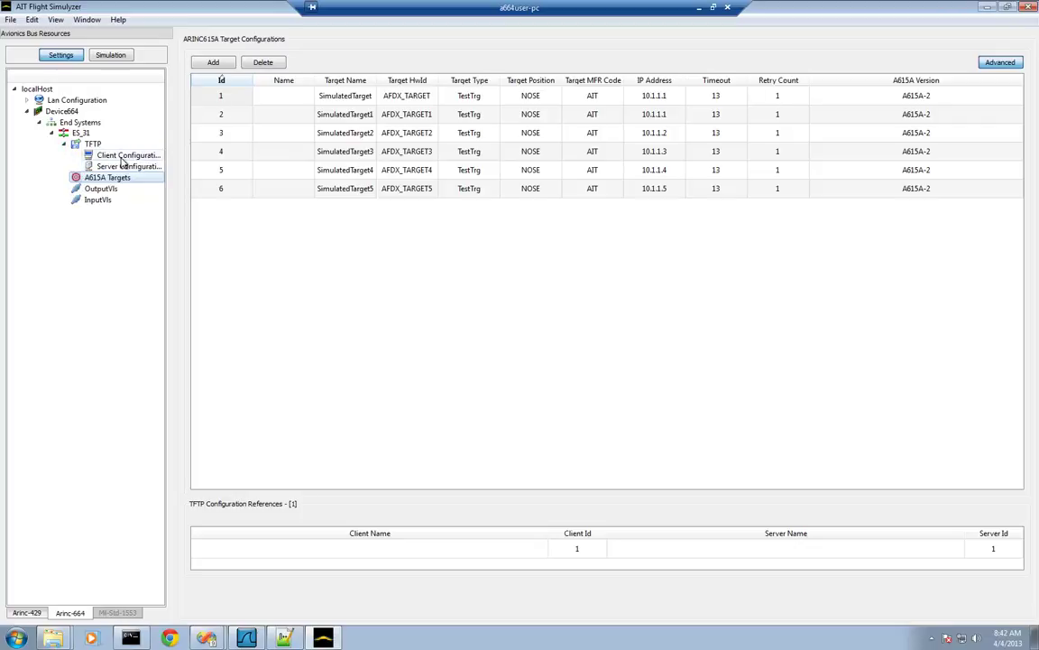
pyautogui.click(123, 157)
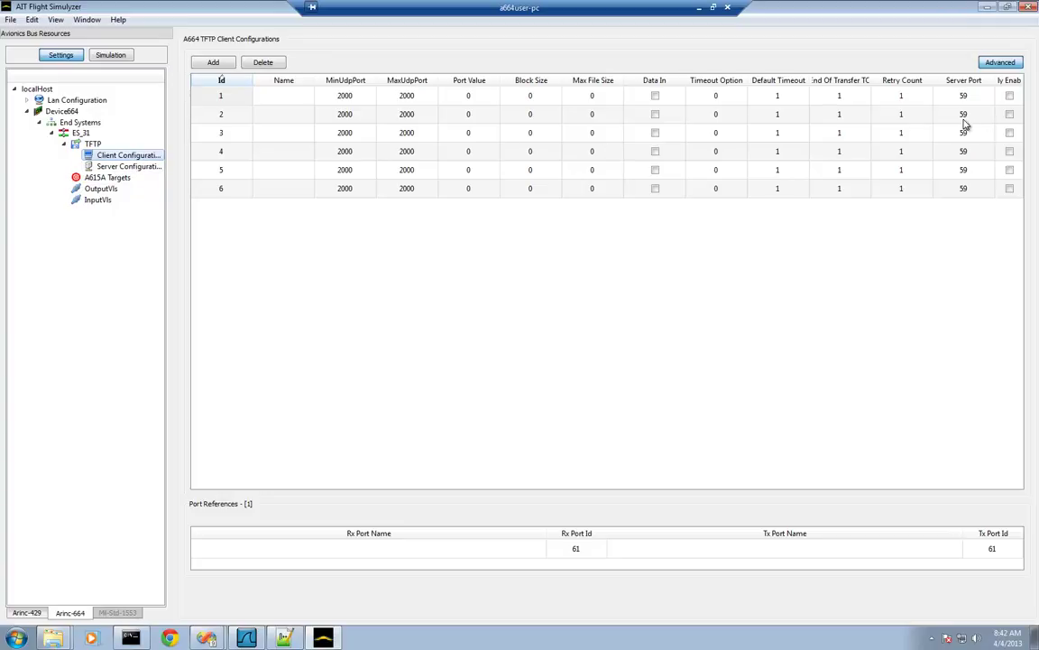
# - Import the LAN configuration from a615aTestsConfigLan.hex and return to Simulation, where ETH_TARGET appears
pyautogui.click(101, 166)
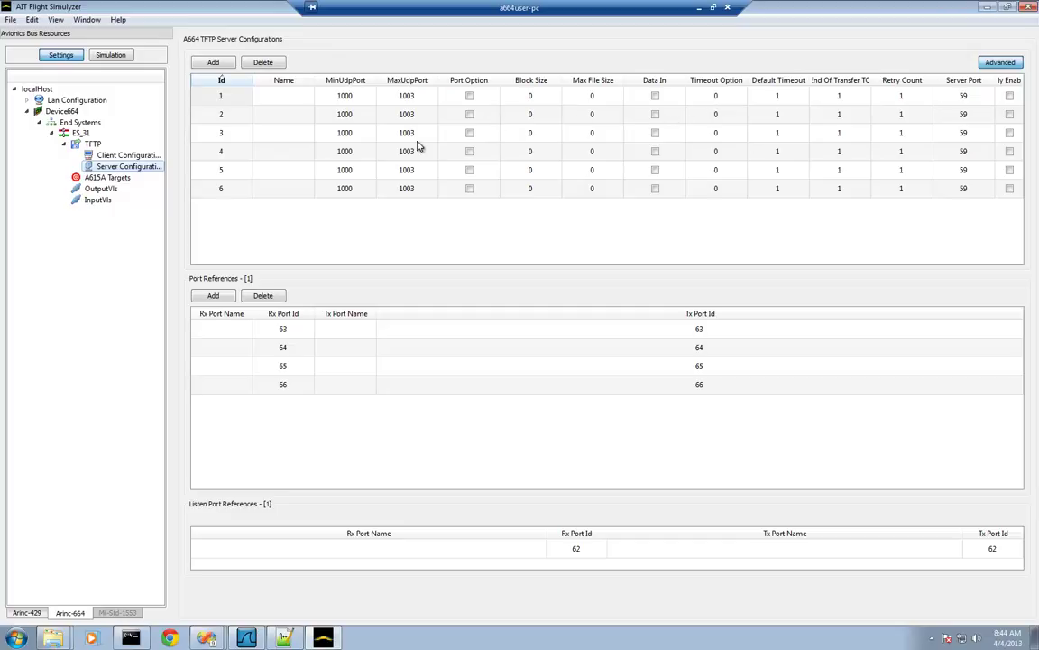
pyautogui.rightClick(86, 104)
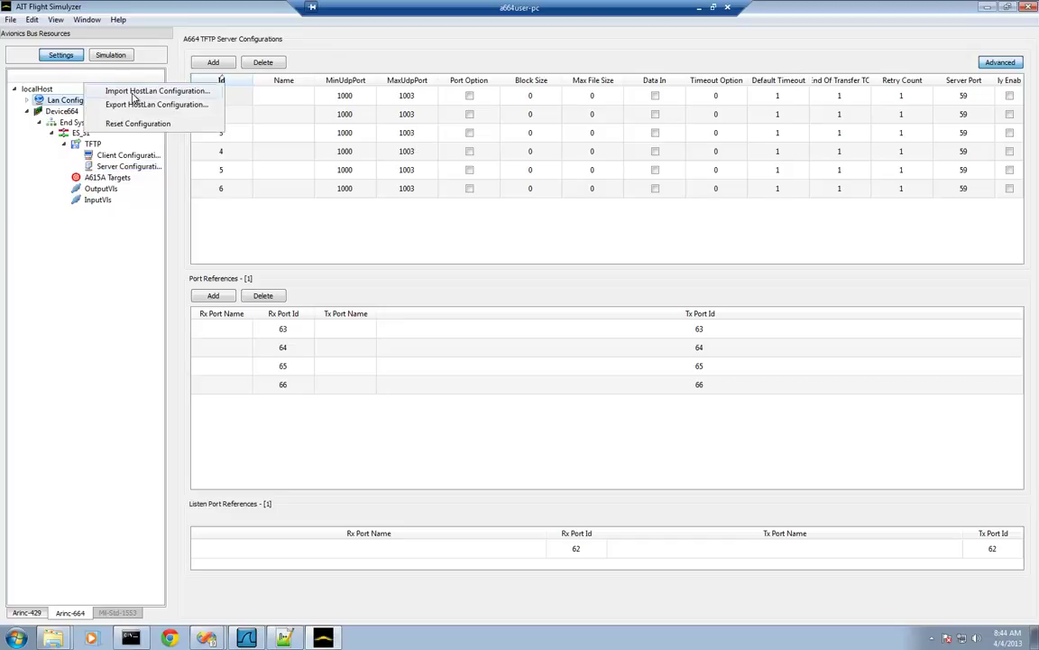
pyautogui.click(120, 89)
pyautogui.click(137, 112)
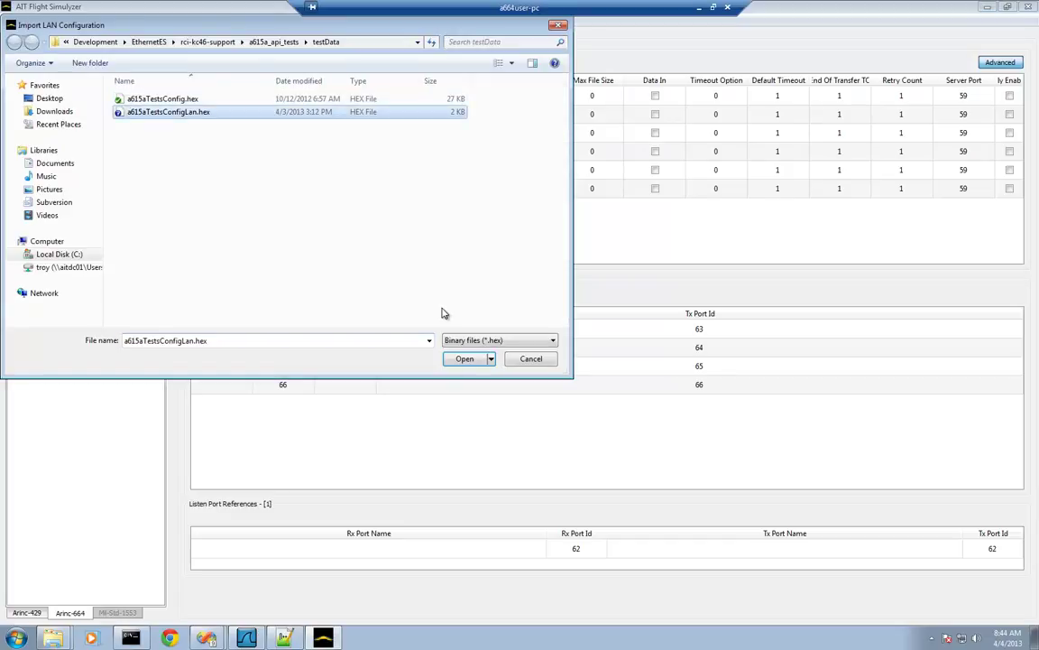
pyautogui.click(463, 360)
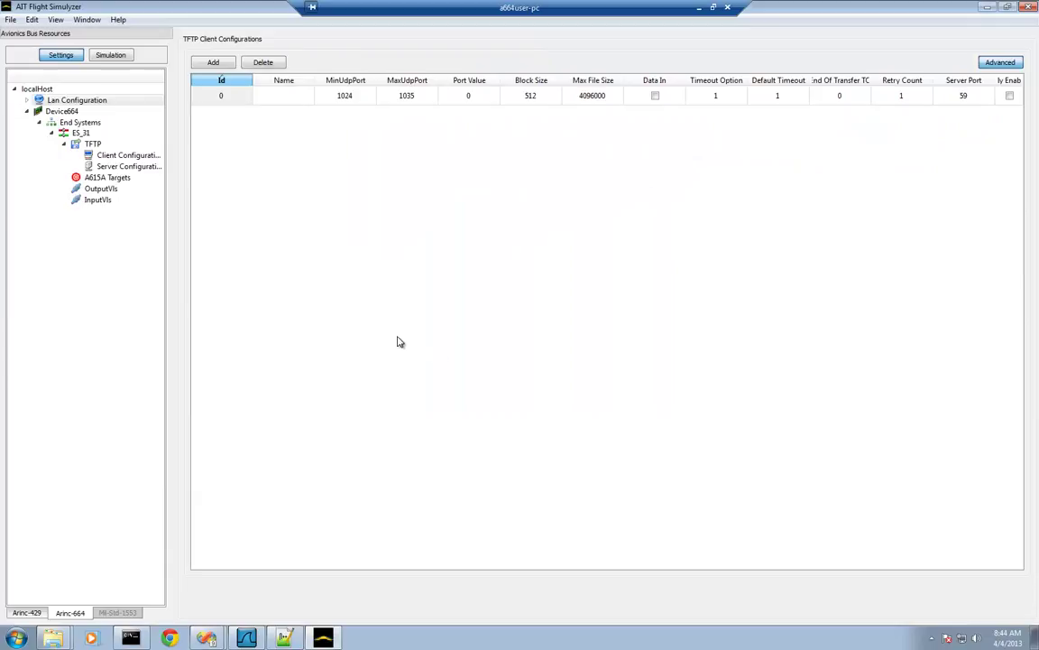
pyautogui.click(110, 56)
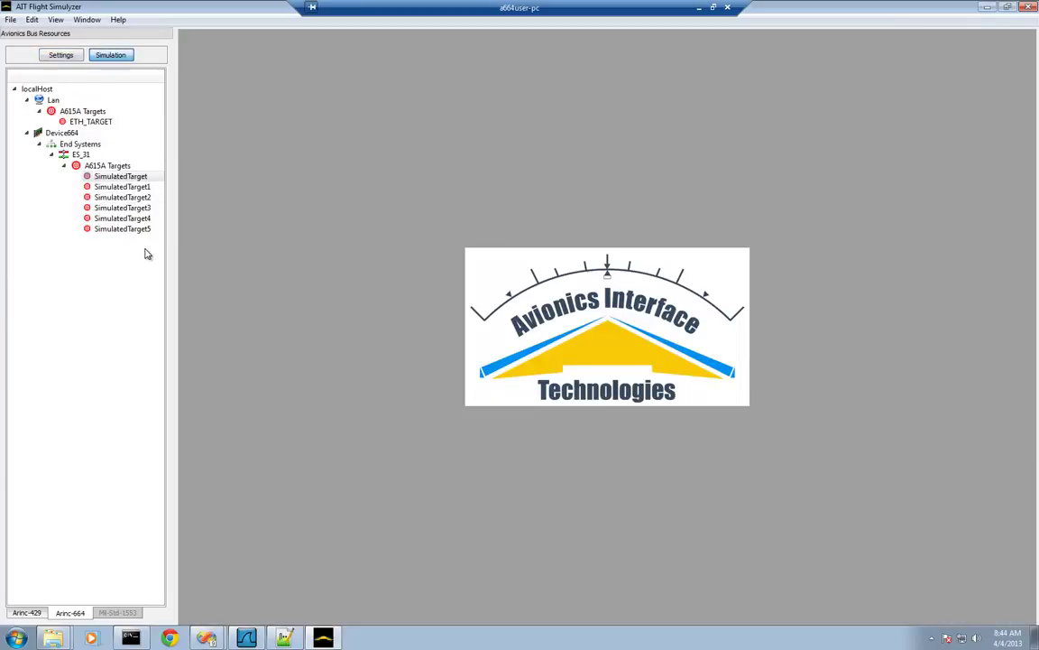
# - Open Load Operations for SimulatedTarget, enlarge its information tables, and refresh its target information
pyautogui.rightClick(128, 177)
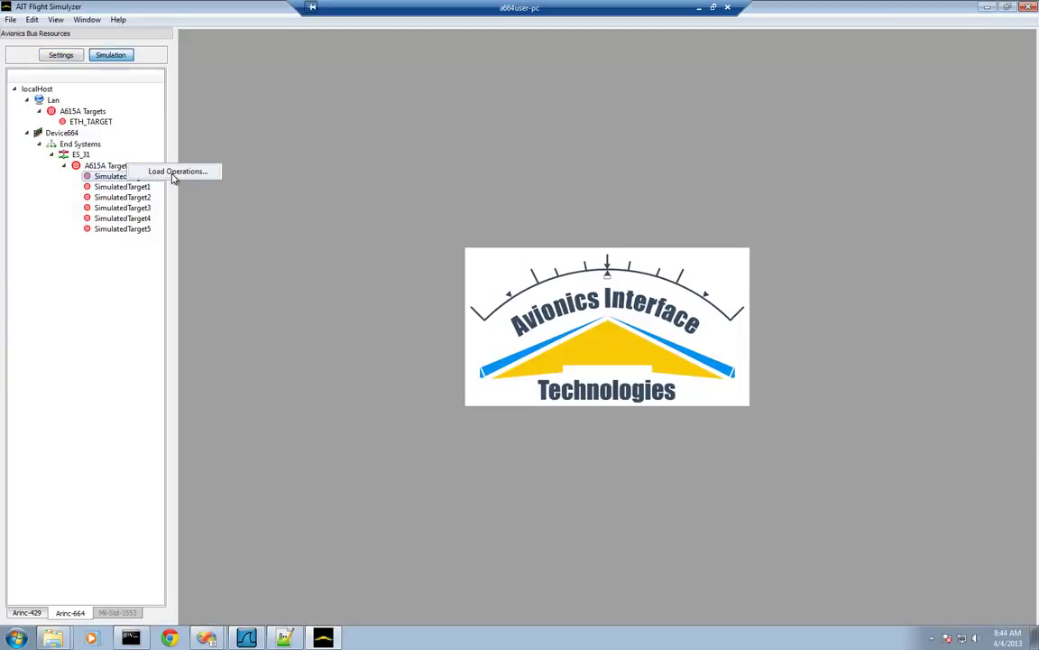
pyautogui.click(157, 169)
pyautogui.moveTo(408, 41); pyautogui.dragTo(430, 62)
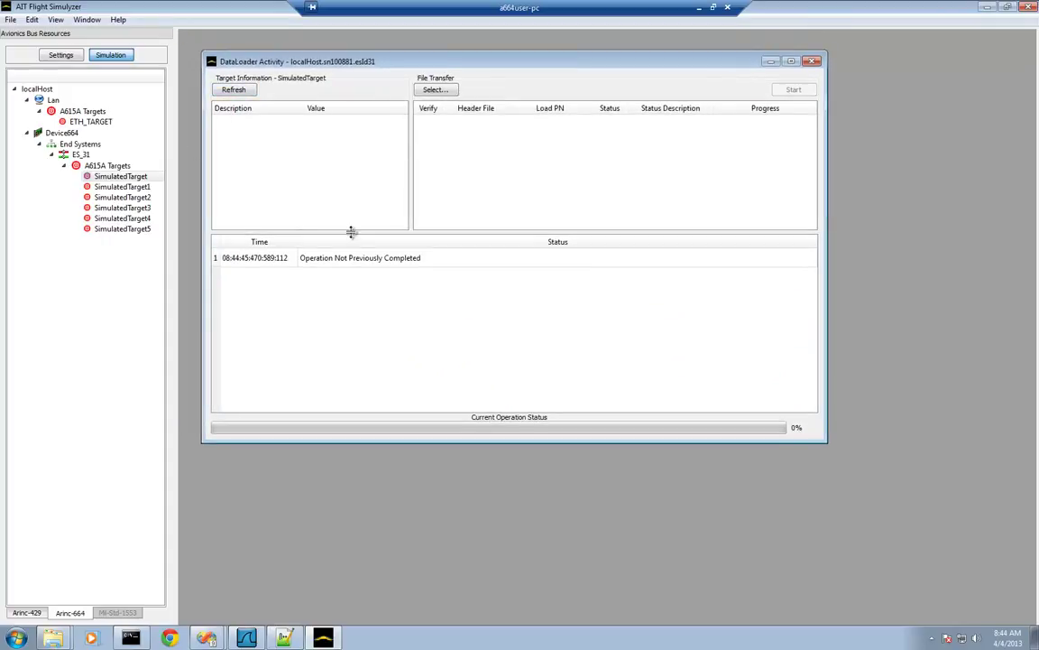
pyautogui.moveTo(351, 231); pyautogui.dragTo(350, 289)
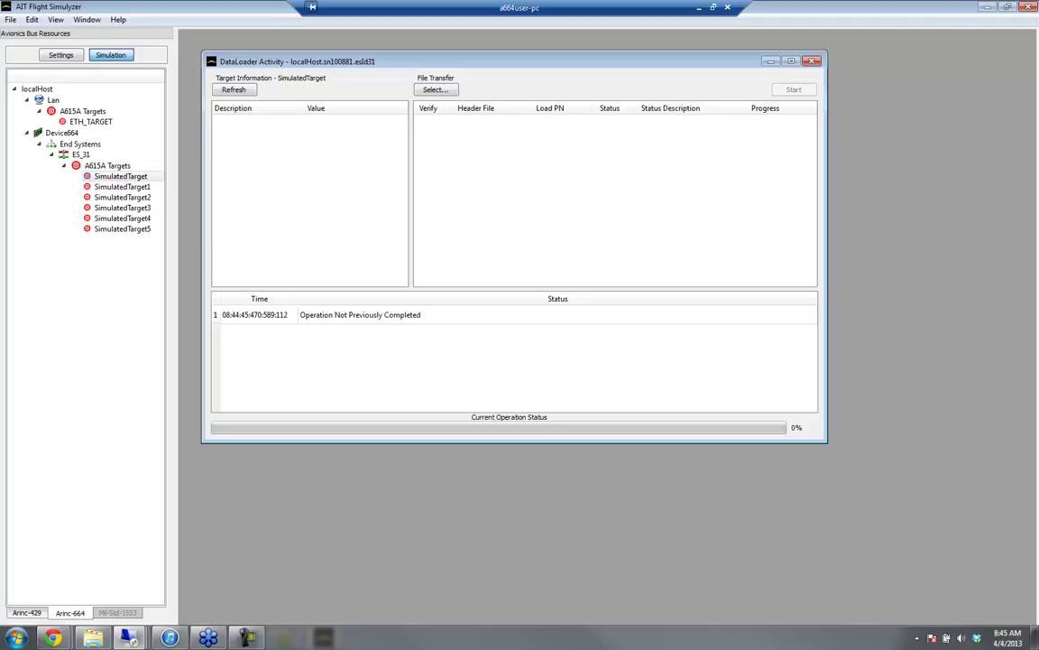
pyautogui.click(235, 90)
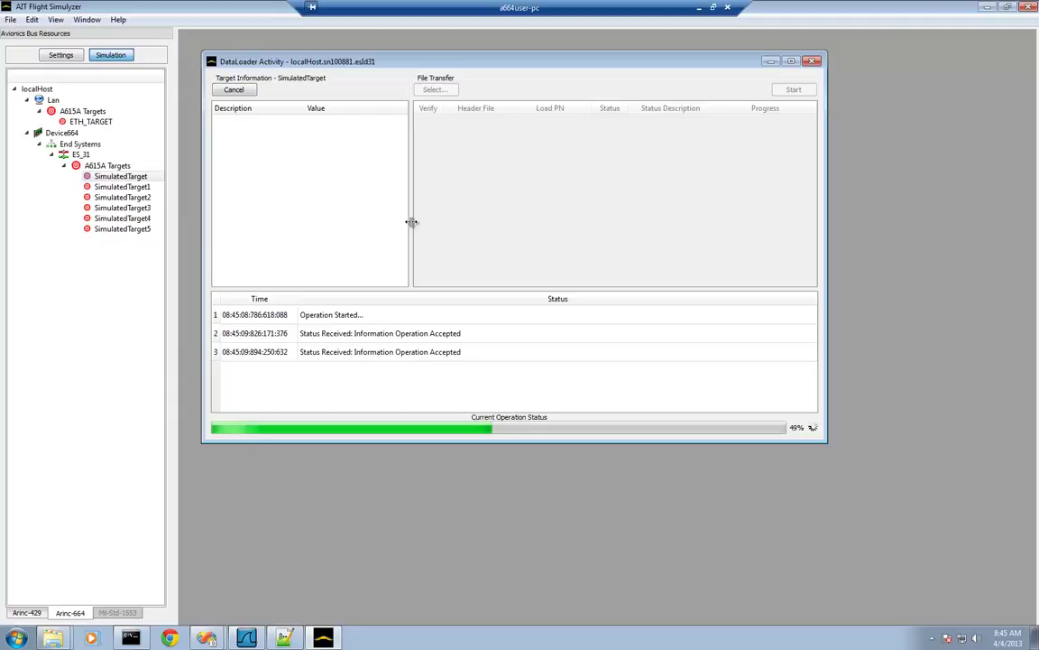
# - Widen the target information area while SimulatedTarget's information operation completes at 100%
pyautogui.moveTo(414, 222); pyautogui.dragTo(441, 222)
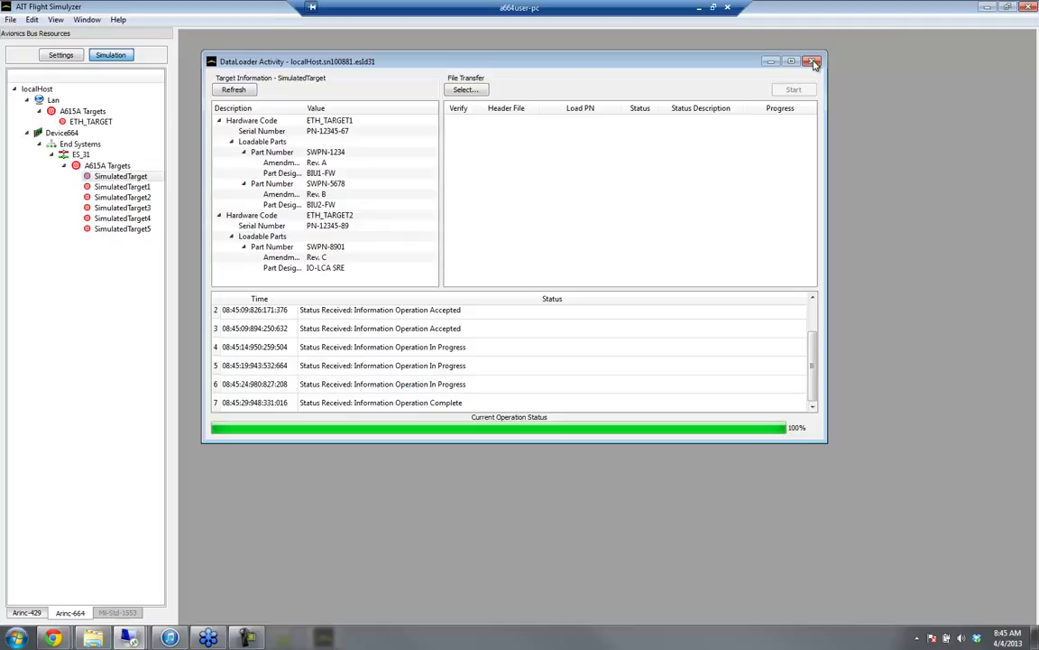
# - Open a DataLoader Activity window for ETH_TARGET via Load Operations and position it
pyautogui.rightClick(81, 119)
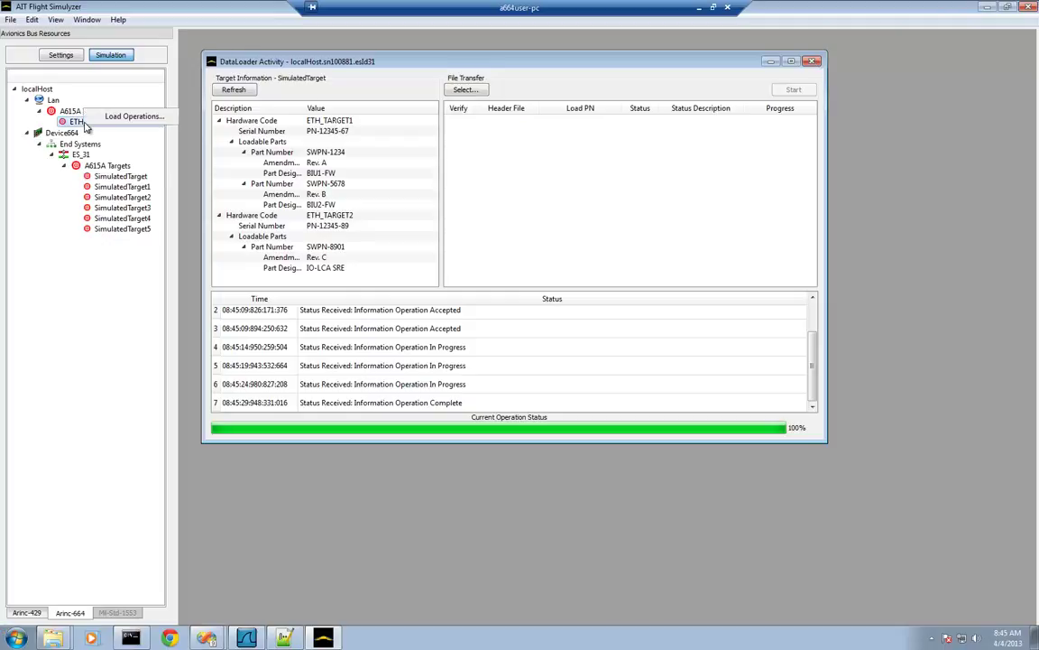
pyautogui.click(152, 118)
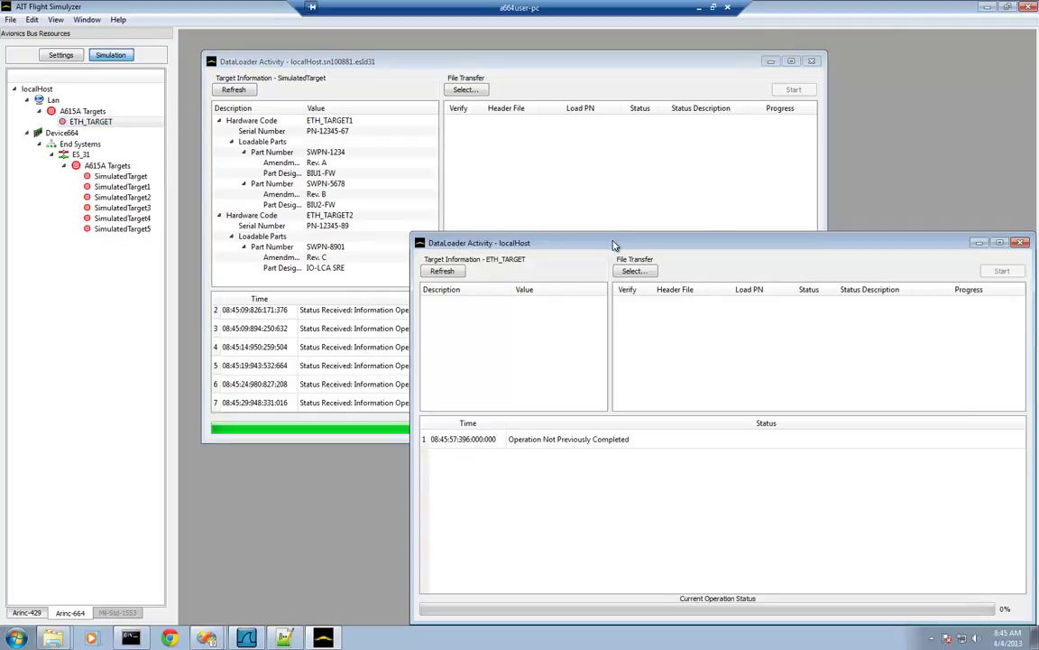
pyautogui.moveTo(614, 245); pyautogui.dragTo(526, 217)
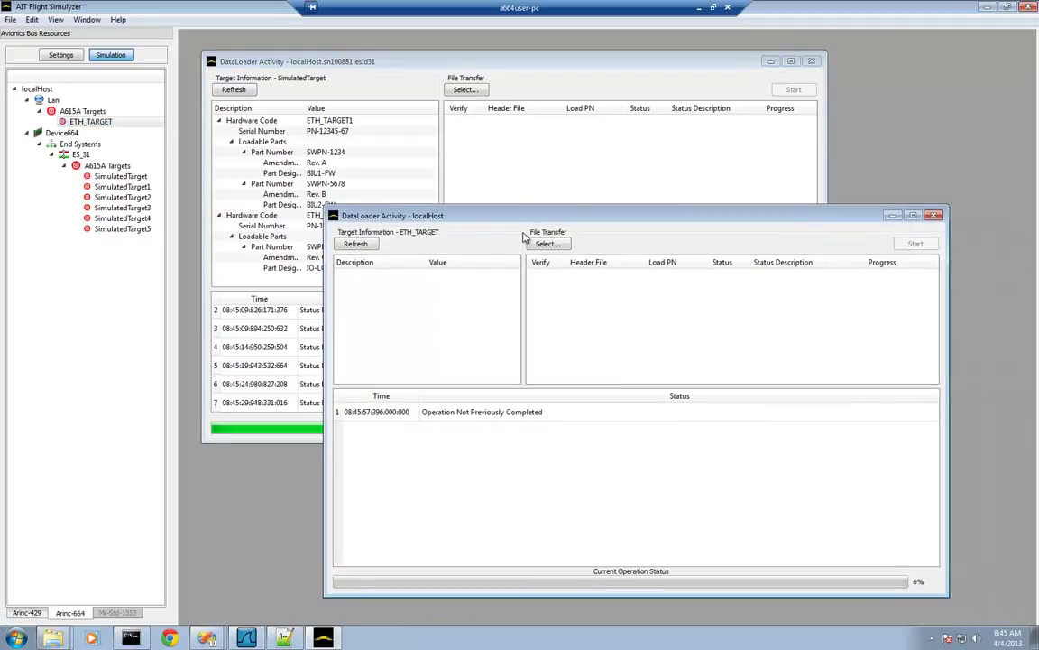
# - Restart the Wireshark capture so the ip.addr == 192.168.1.81 packet list starts empty
pyautogui.click(246, 638)
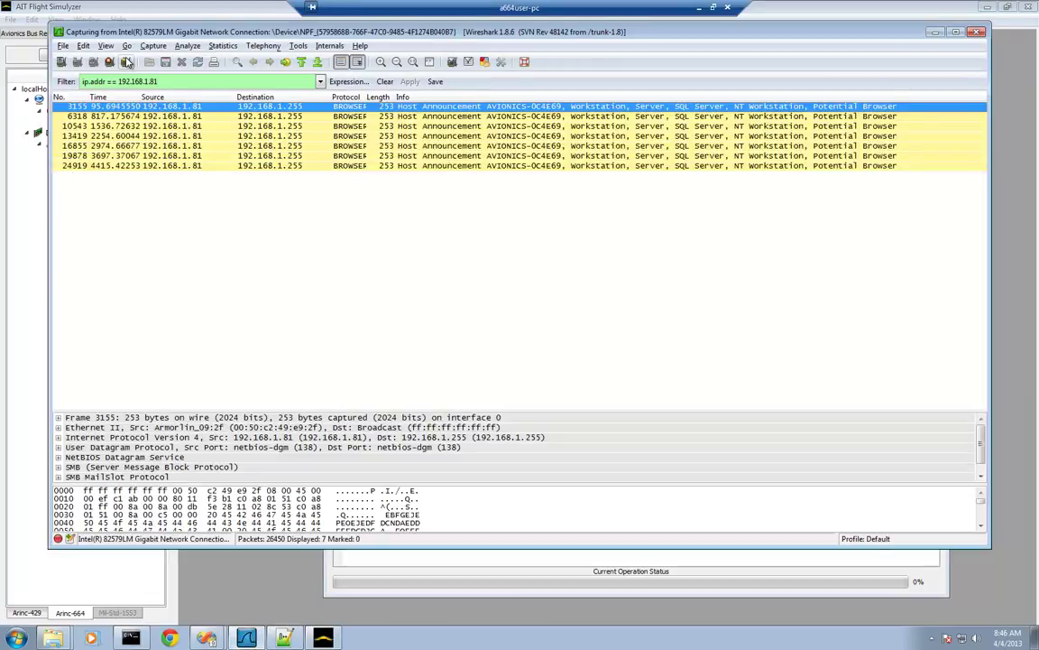
pyautogui.click(139, 45)
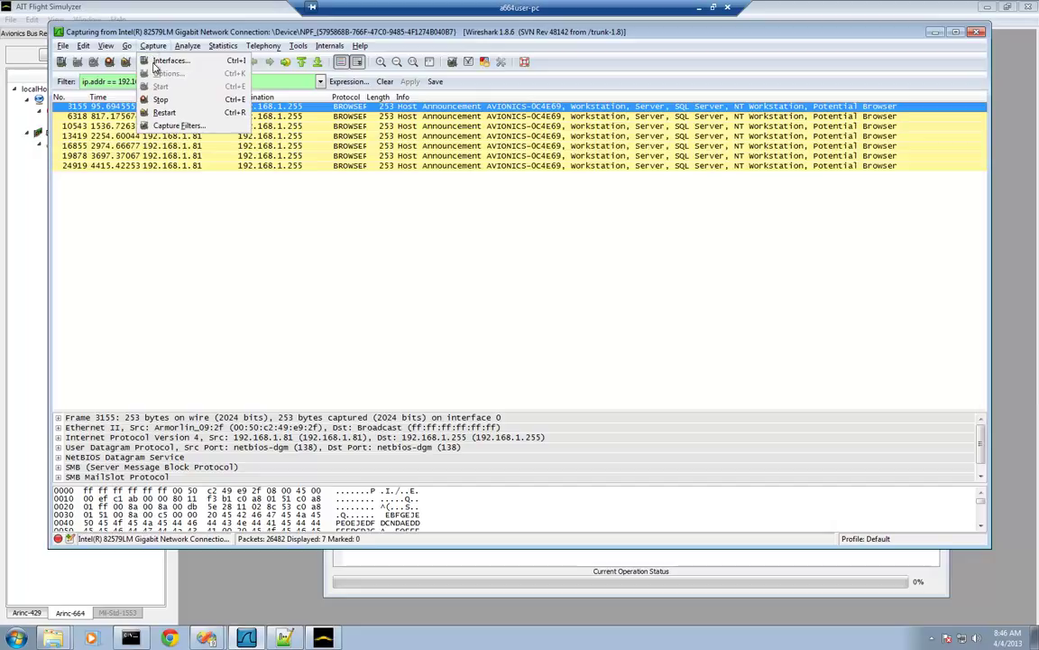
pyautogui.click(164, 111)
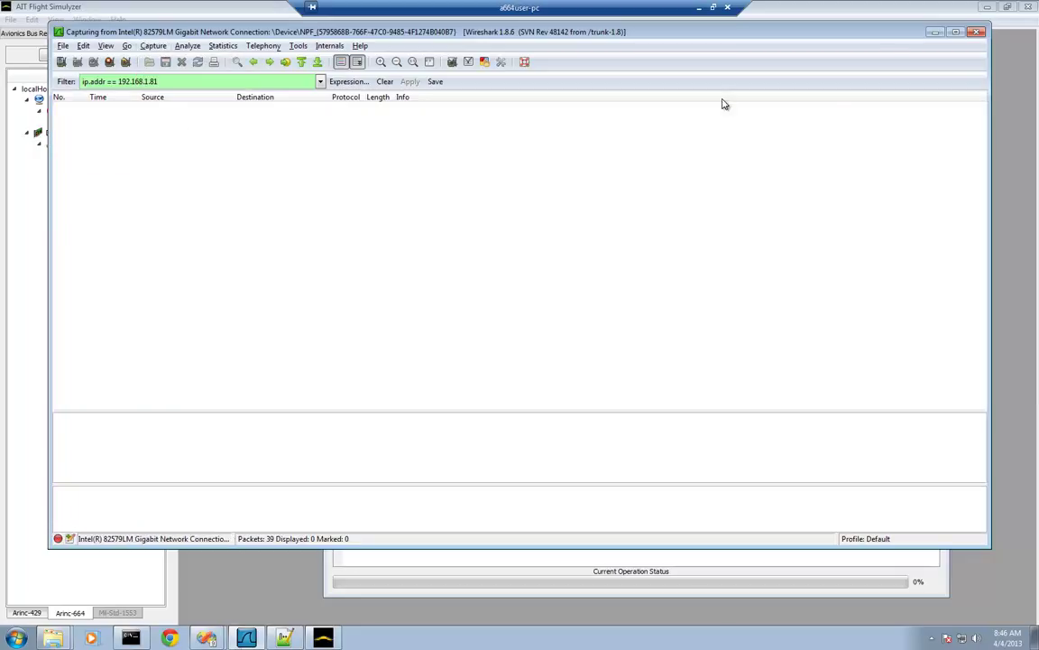
# - Refresh ETH_TARGET's information to 100%, listing hardware codes ETH_TARGET1 and ETH_TARGET2, then view Wireshark
pyautogui.click(935, 33)
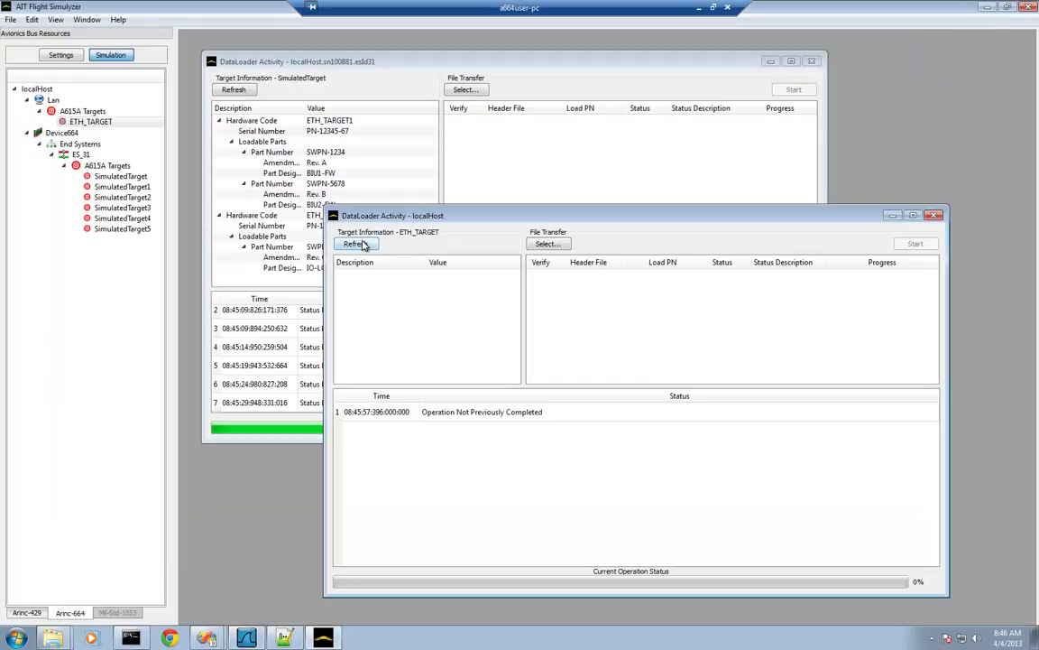
pyautogui.click(360, 243)
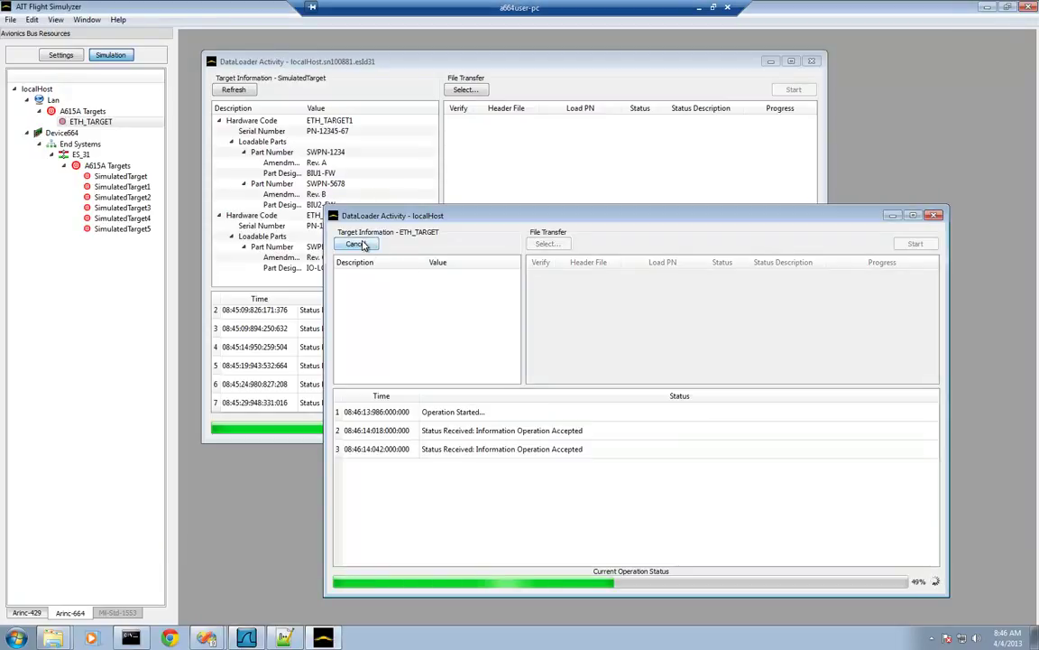
pyautogui.click(246, 638)
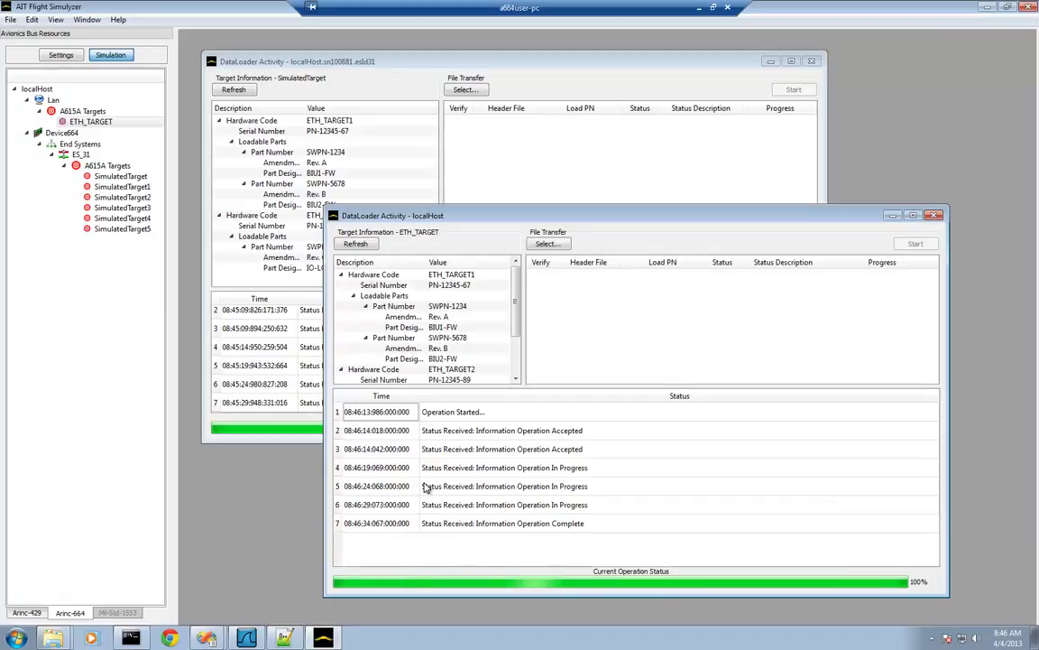
# - Inspect the ETH_TARGET_NOSE TFTP requests in frames 214, 512, 682, 834, 835 and 1076, then minimize Wireshark
pyautogui.click(246, 638)
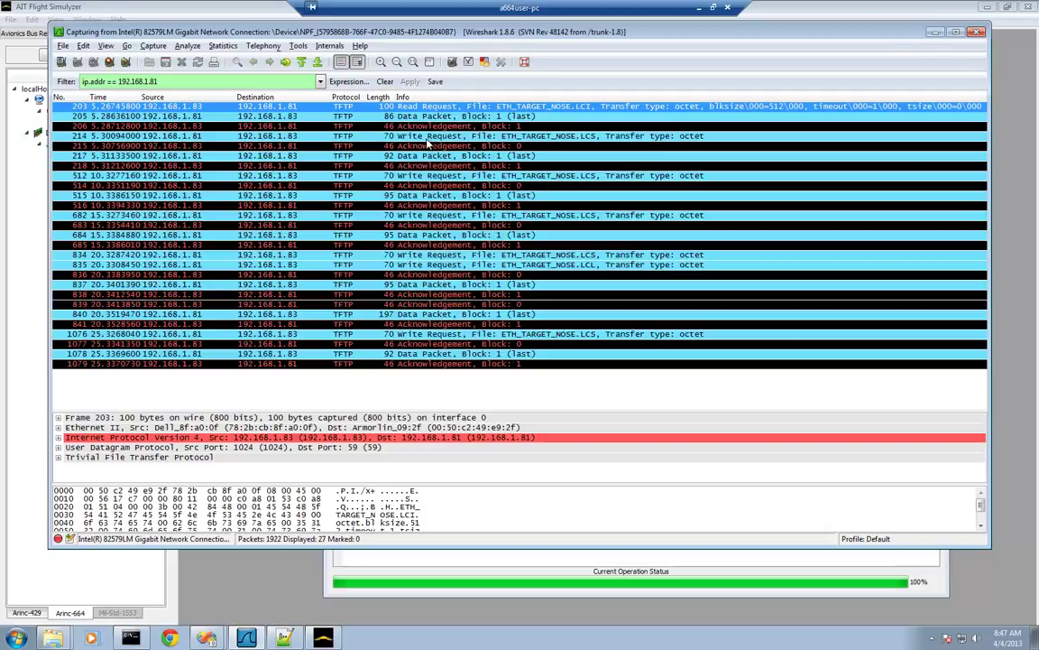
pyautogui.click(428, 138)
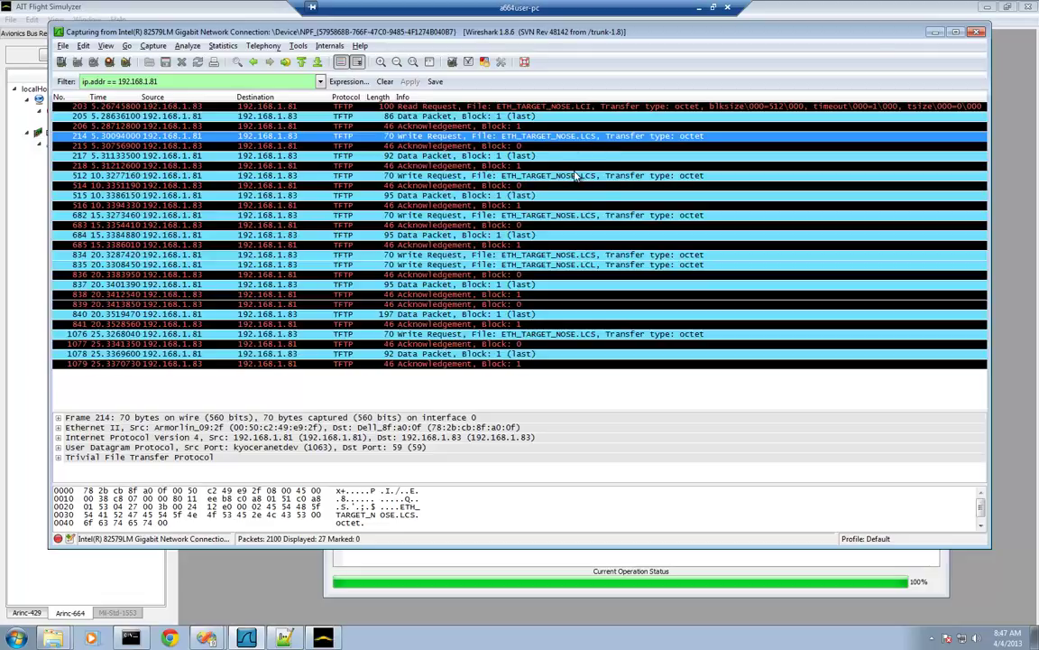
pyautogui.click(577, 176)
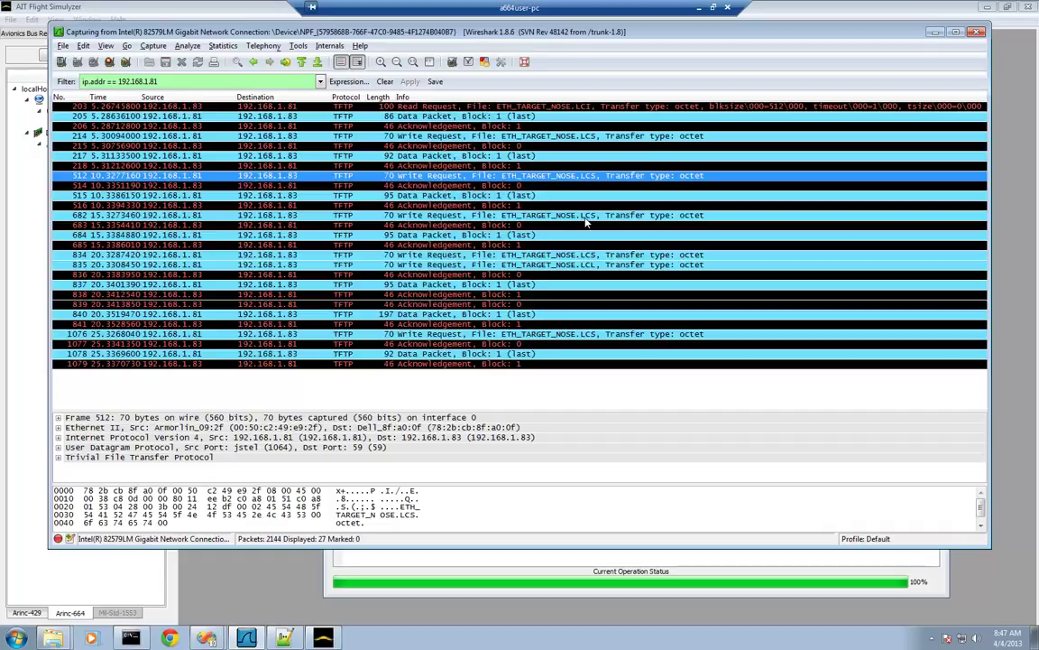
pyautogui.click(588, 216)
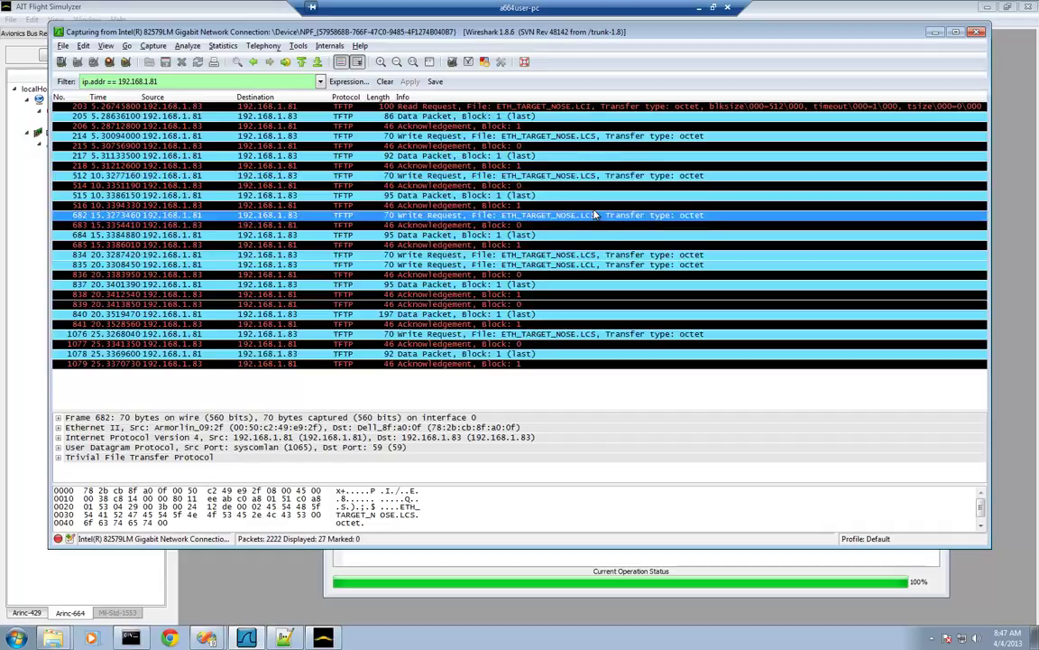
pyautogui.click(583, 256)
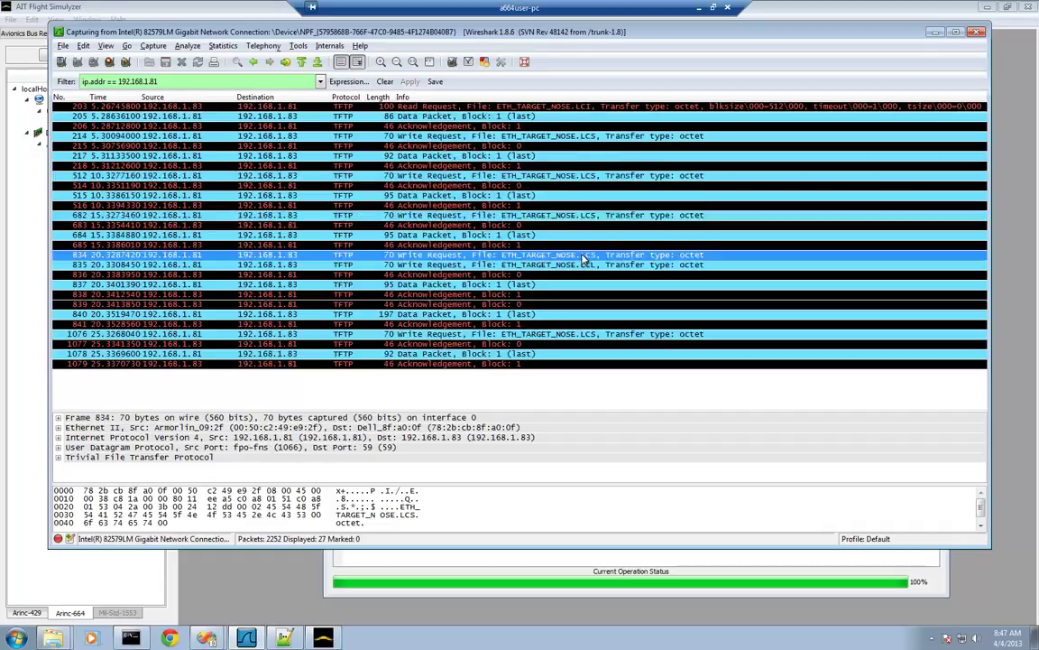
pyautogui.click(530, 264)
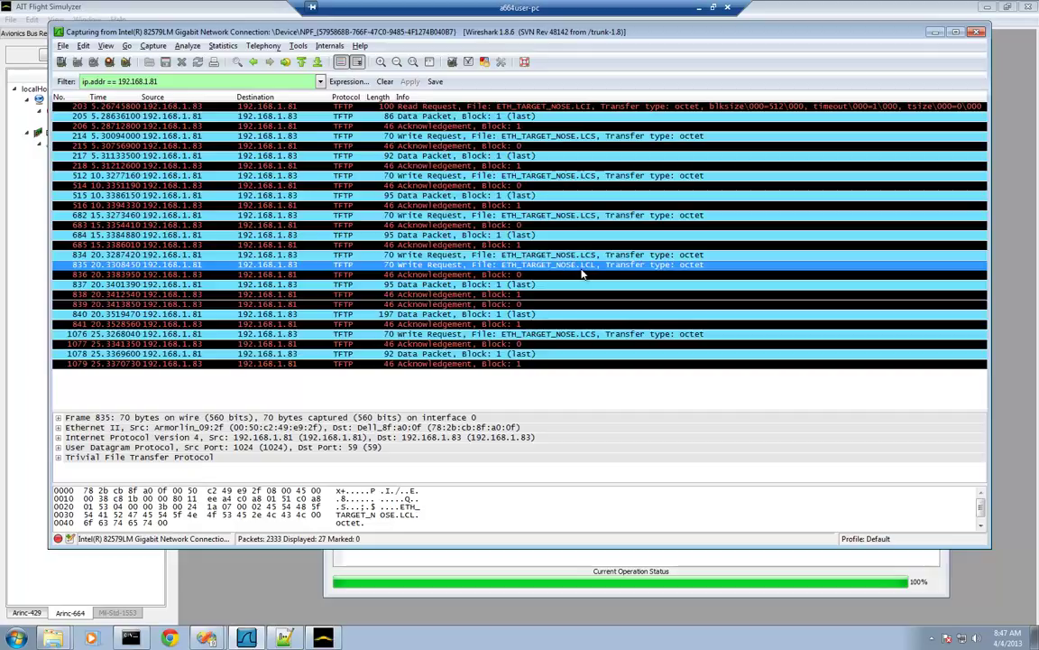
pyautogui.click(583, 336)
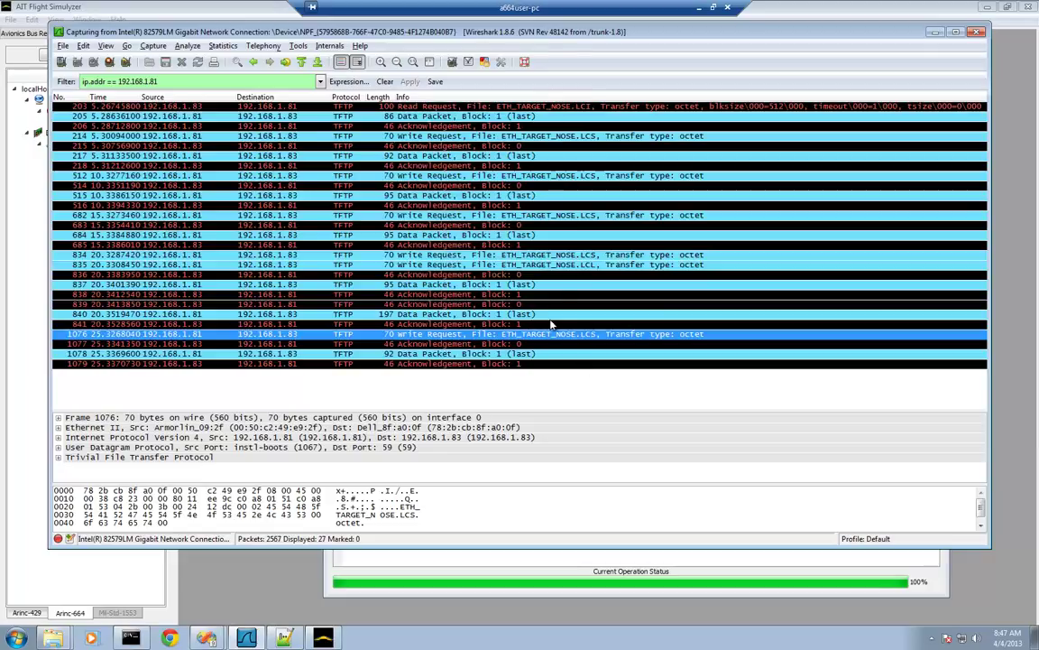
pyautogui.click(935, 33)
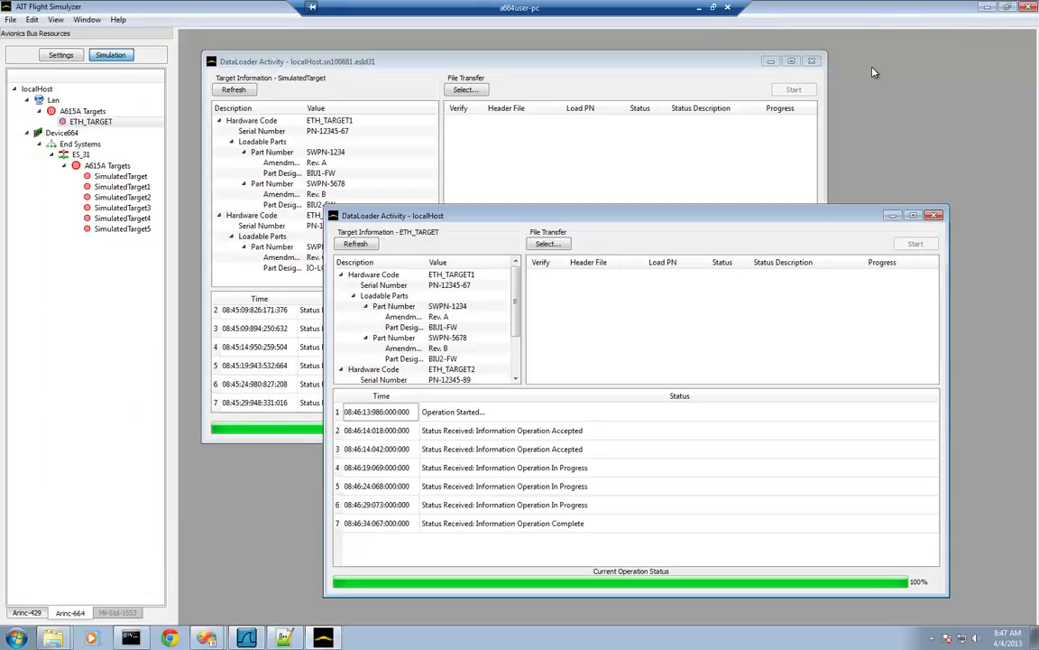
# - Close the ETH_TARGET DataLoader Activity window
pyautogui.click(936, 216)
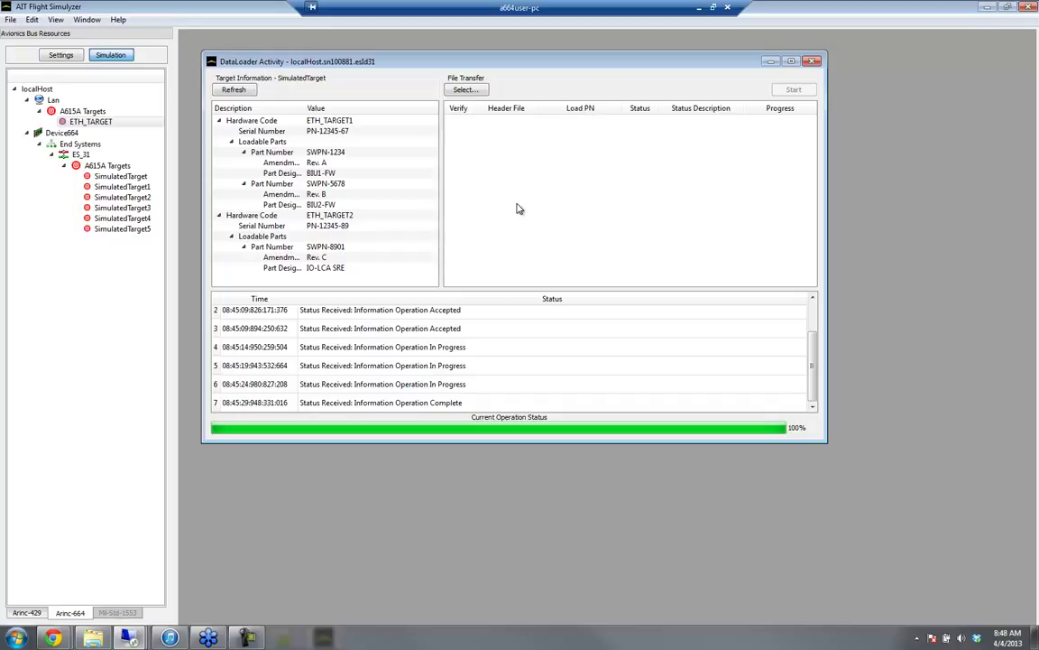
# - Load LOADS.LUM from the Test\Media665_0 folder, listing HEADER001.LUH to HEADER003.LUH for transfer
pyautogui.click(467, 90)
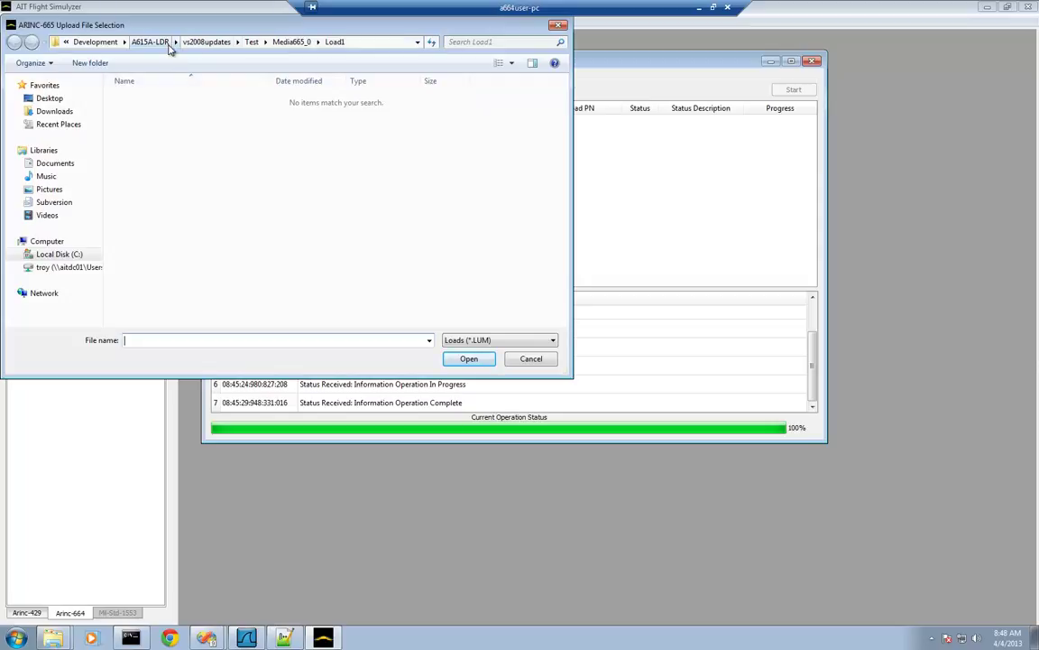
pyautogui.click(487, 342)
pyautogui.click(285, 43)
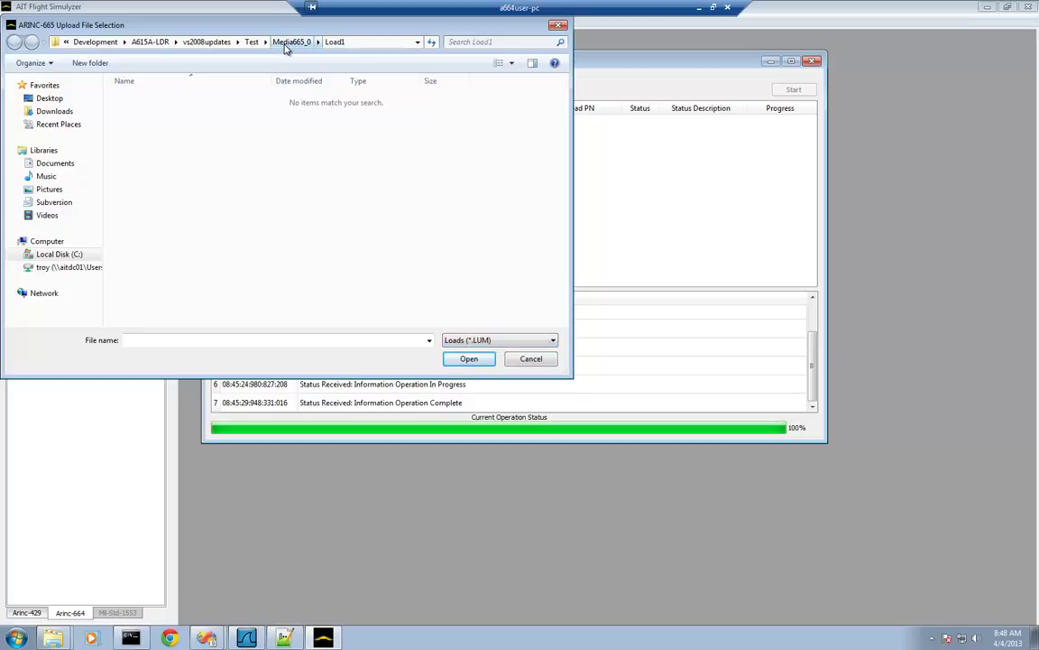
pyautogui.click(252, 42)
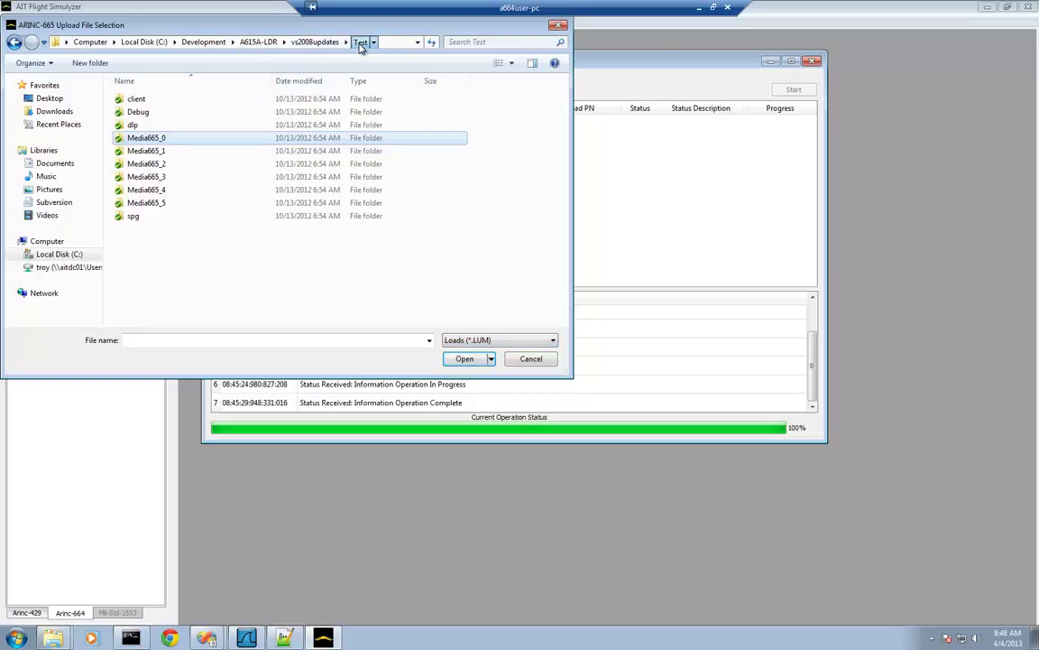
pyautogui.doubleClick(149, 138)
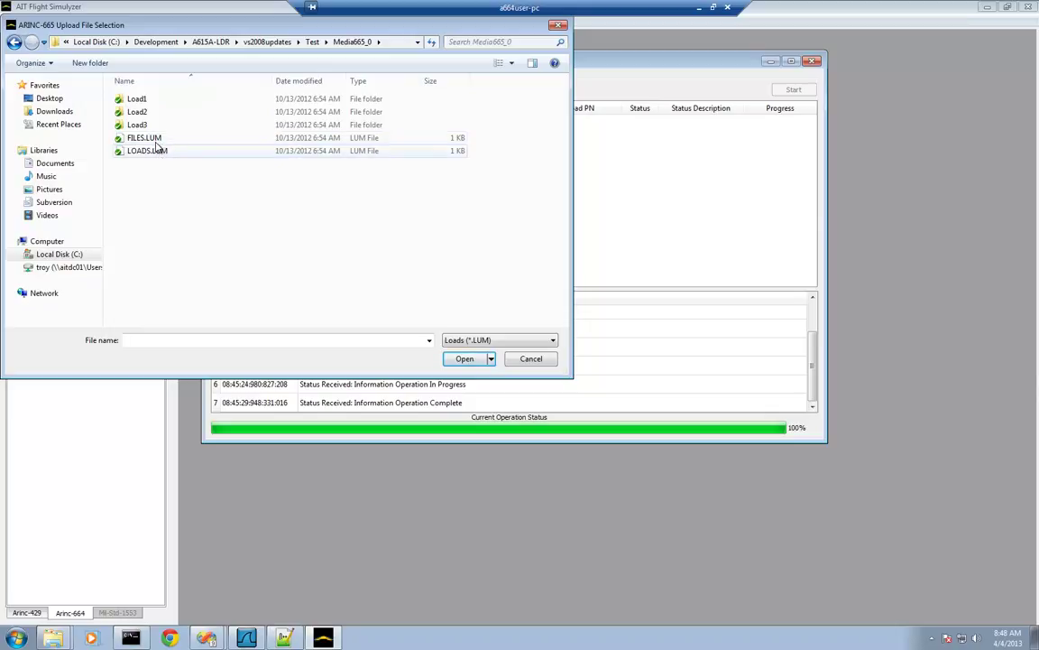
pyautogui.click(154, 156)
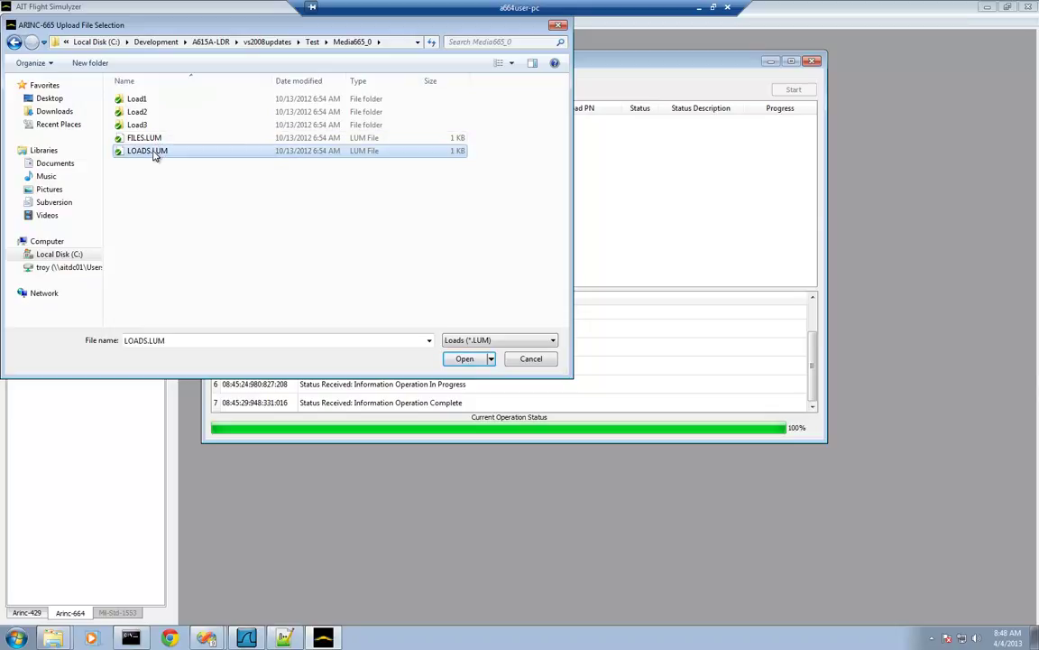
pyautogui.click(465, 360)
pyautogui.click(527, 166)
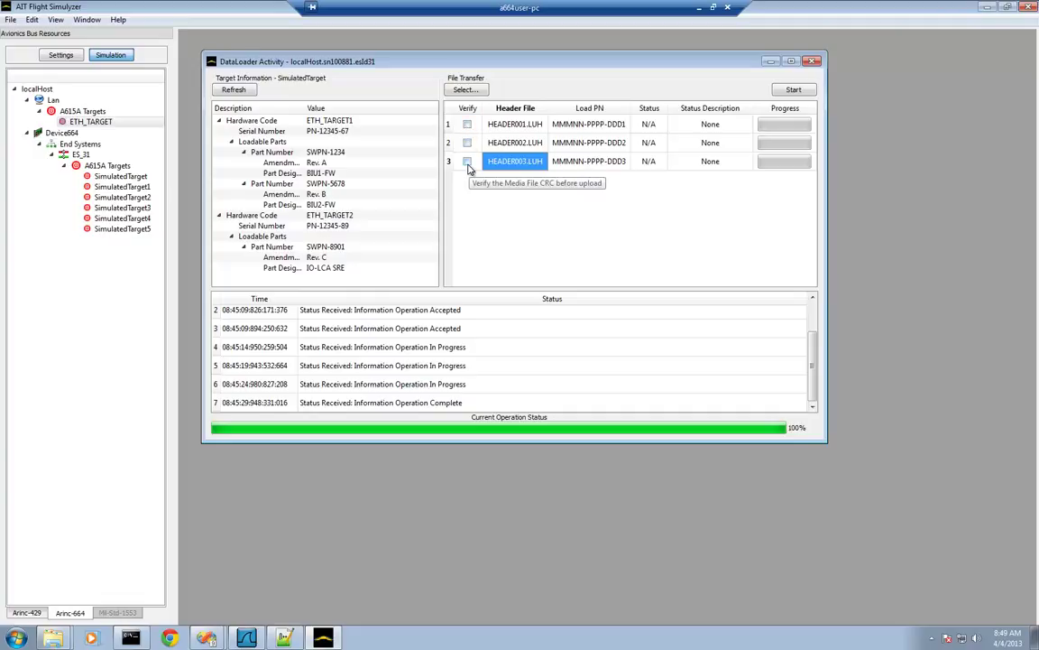
pyautogui.click(465, 89)
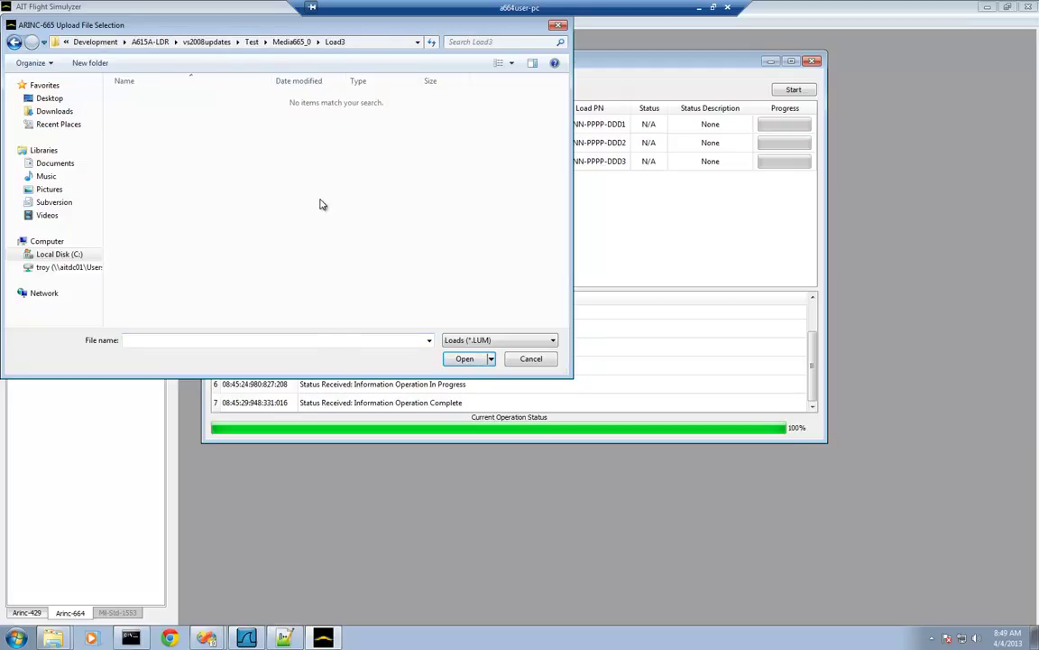
pyautogui.click(478, 341)
pyautogui.click(474, 362)
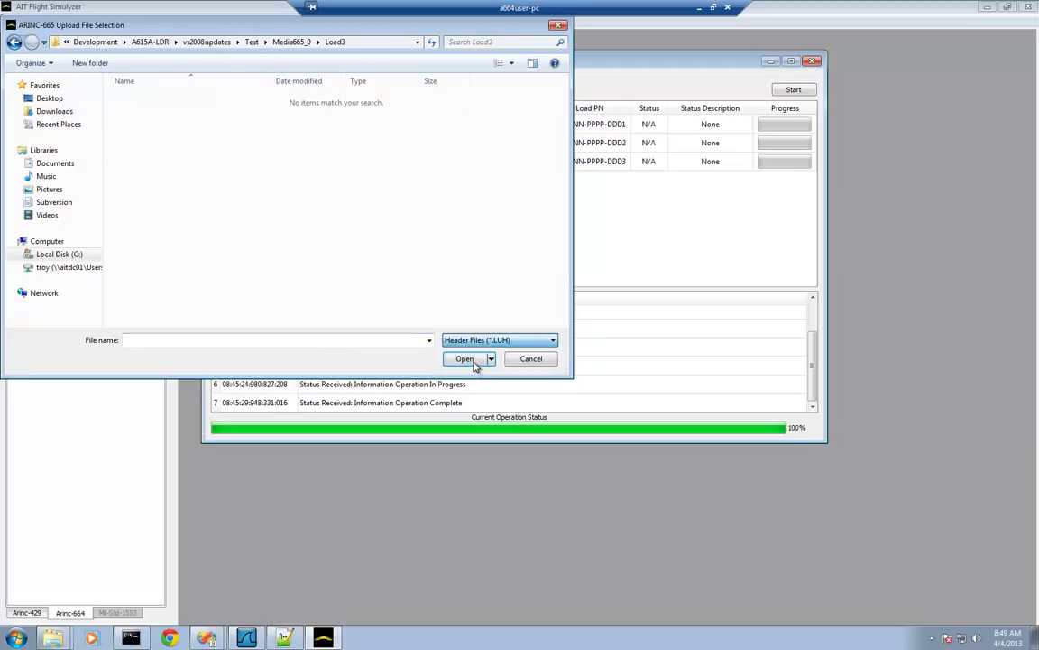
pyautogui.click(291, 43)
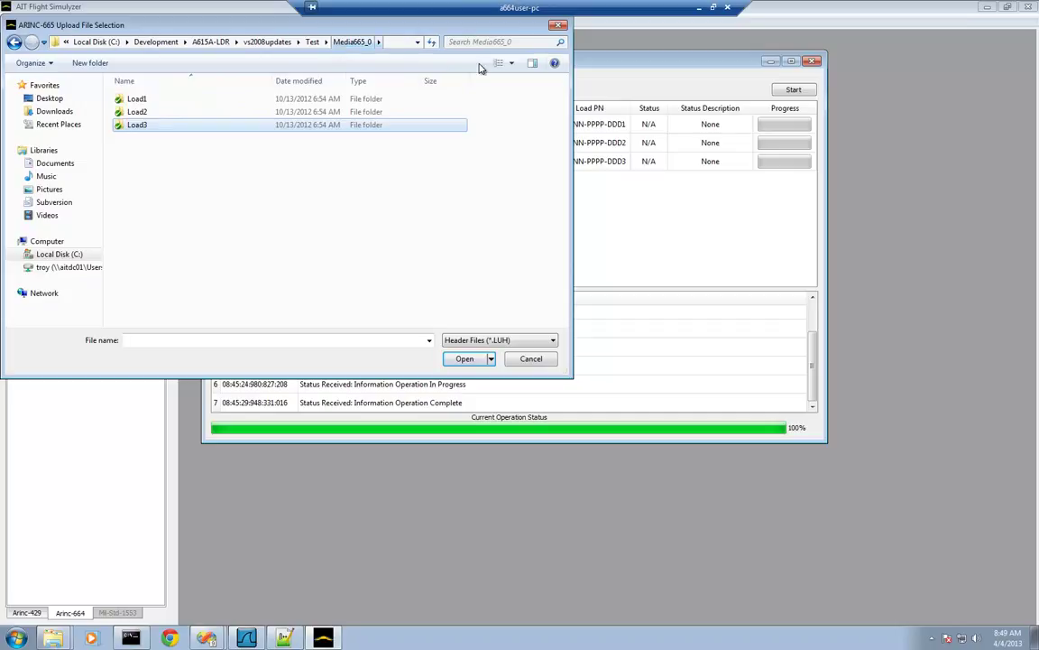
pyautogui.click(530, 358)
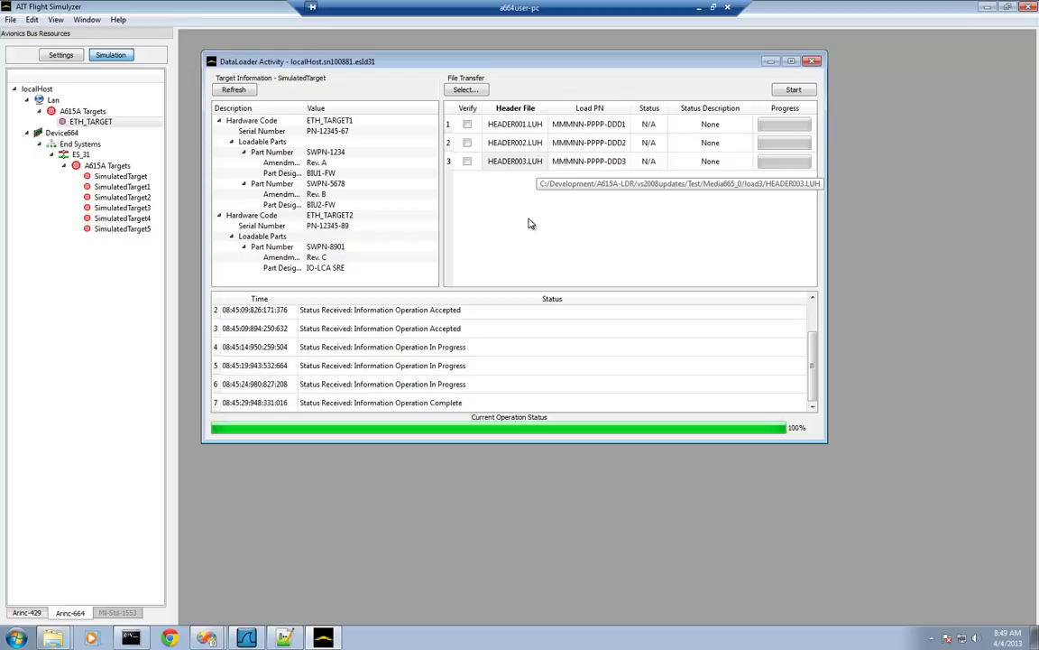
# - Start the upload of the three header-file loads to SimulatedTarget
pyautogui.click(794, 90)
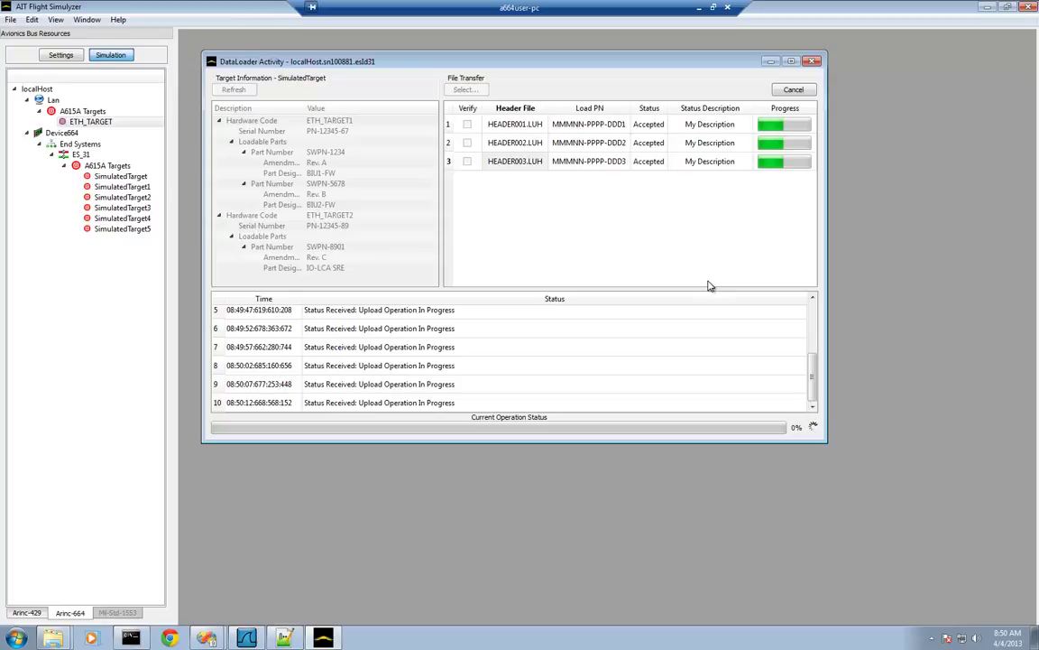
# - Minimize the simulator and Visual Studio, then widen and heighten the data-loader console
pyautogui.click(989, 9)
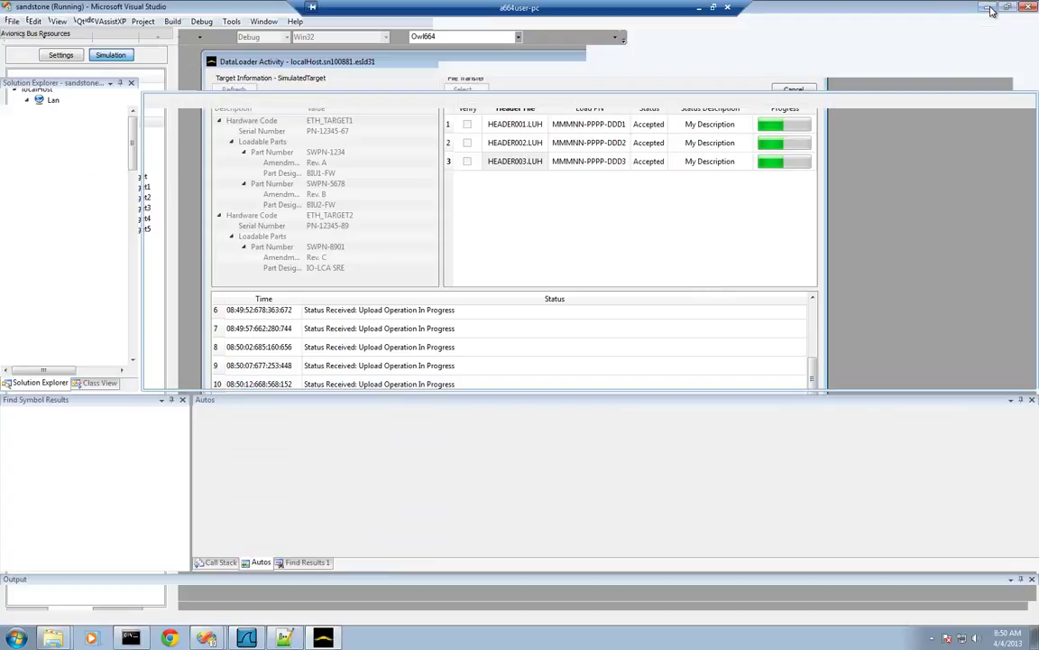
pyautogui.click(987, 7)
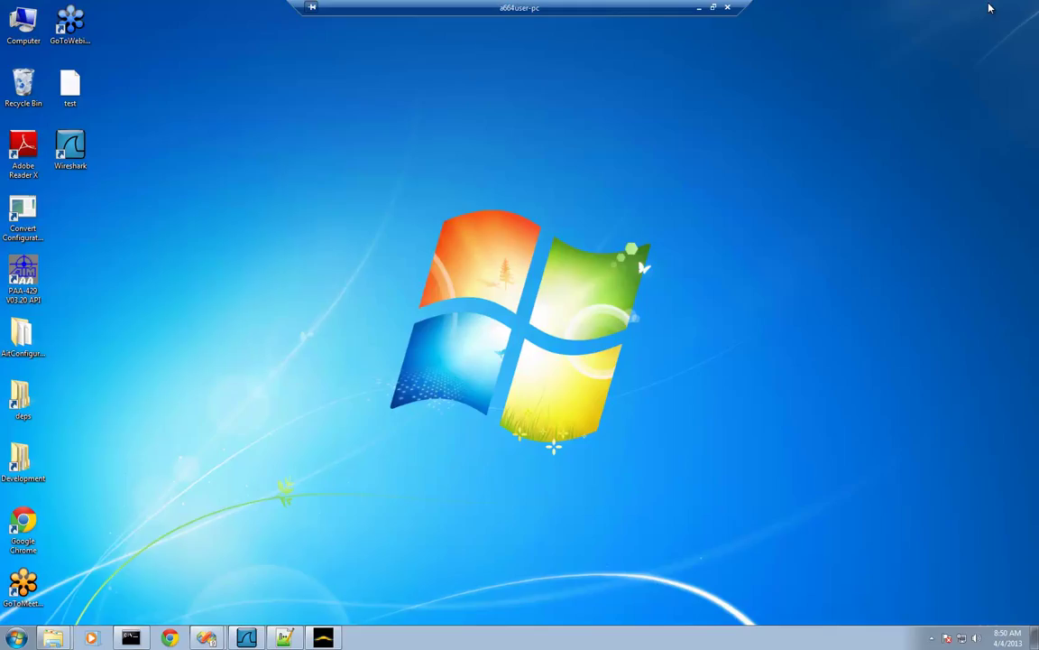
pyautogui.click(131, 638)
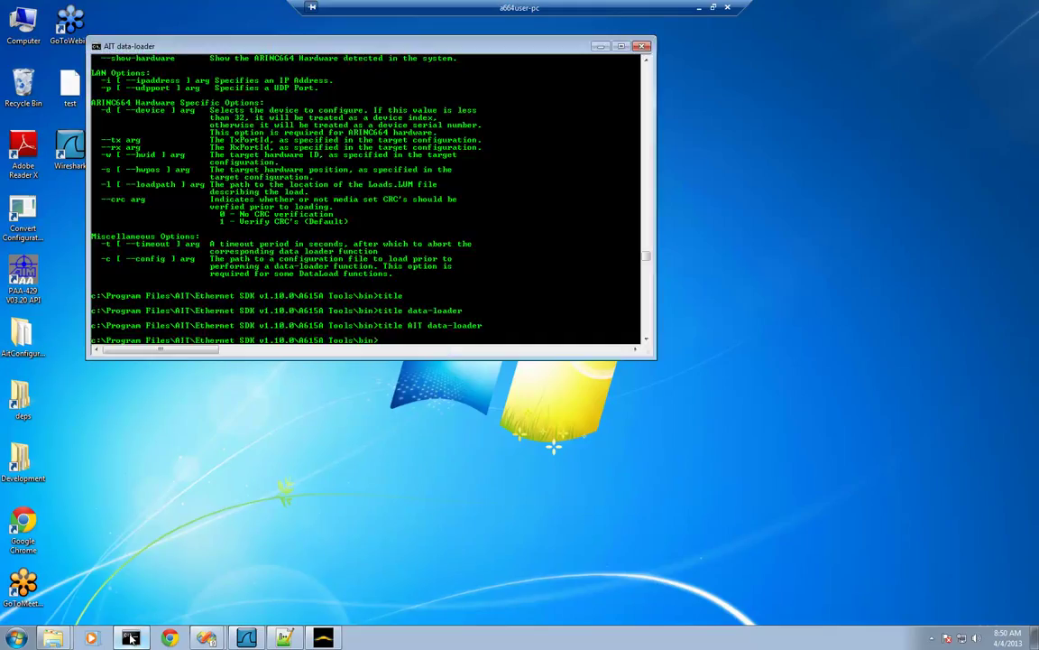
pyautogui.moveTo(607, 357); pyautogui.dragTo(833, 358)
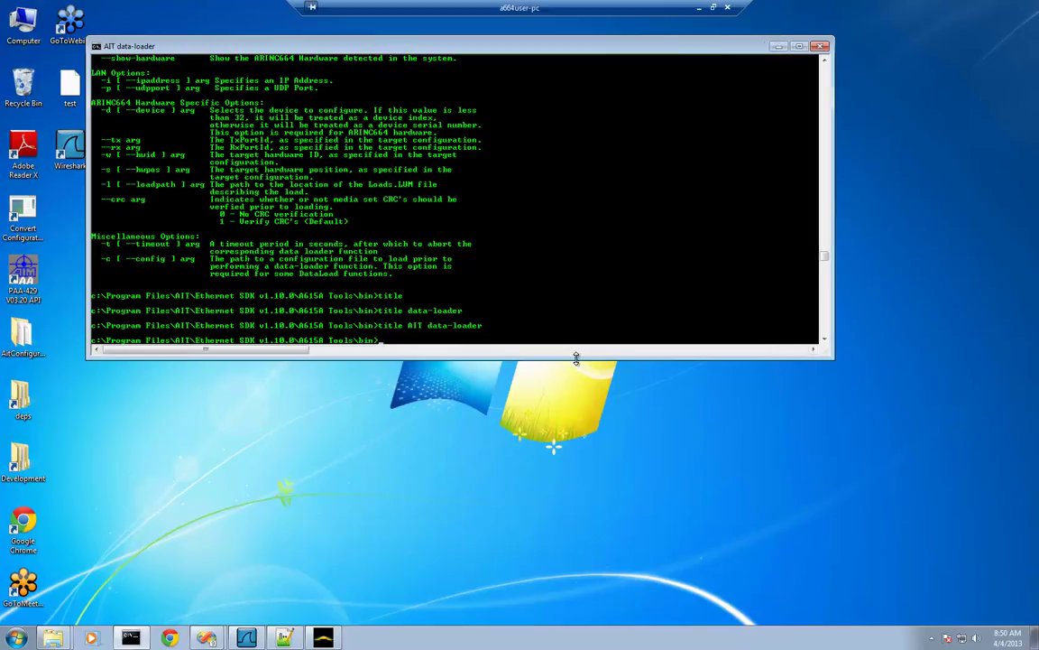
pyautogui.moveTo(580, 360); pyautogui.dragTo(580, 491)
# - Run data-loader -h and scroll through its usage help
pyautogui.press('Up')
pyautogui.press('BackSpace')
pyautogui.press('BackSpace')
pyautogui.press('BackSpace')
pyautogui.press('BackSpace')
pyautogui.press('BackSpace')
pyautogui.press('BackSpace')
pyautogui.press('BackSpace')
pyautogui.press('BackSpace')
pyautogui.press('BackSpace')
pyautogui.press('BackSpace')
pyautogui.press('BackSpace')
pyautogui.press('BackSpace')
pyautogui.press('BackSpace')
pyautogui.press('BackSpace')
pyautogui.press('BackSpace')
pyautogui.press('BackSpace')
pyautogui.press('BackSpace')
pyautogui.press('BackSpace')
pyautogui.press('BackSpace')
pyautogui.press('BackSpace')
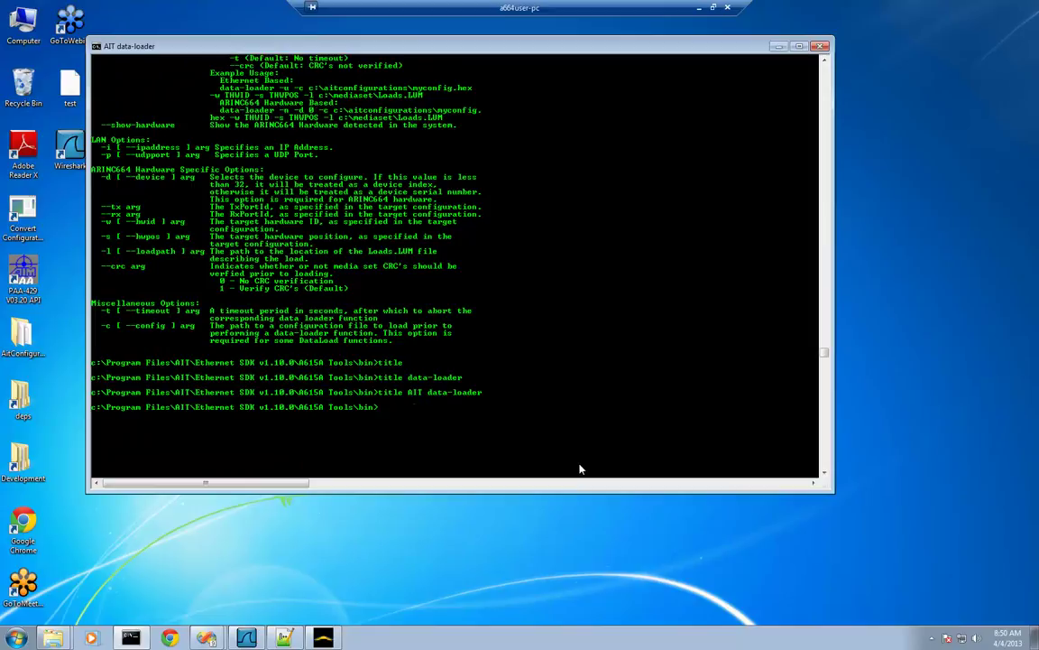
pyautogui.write('data-loader -')
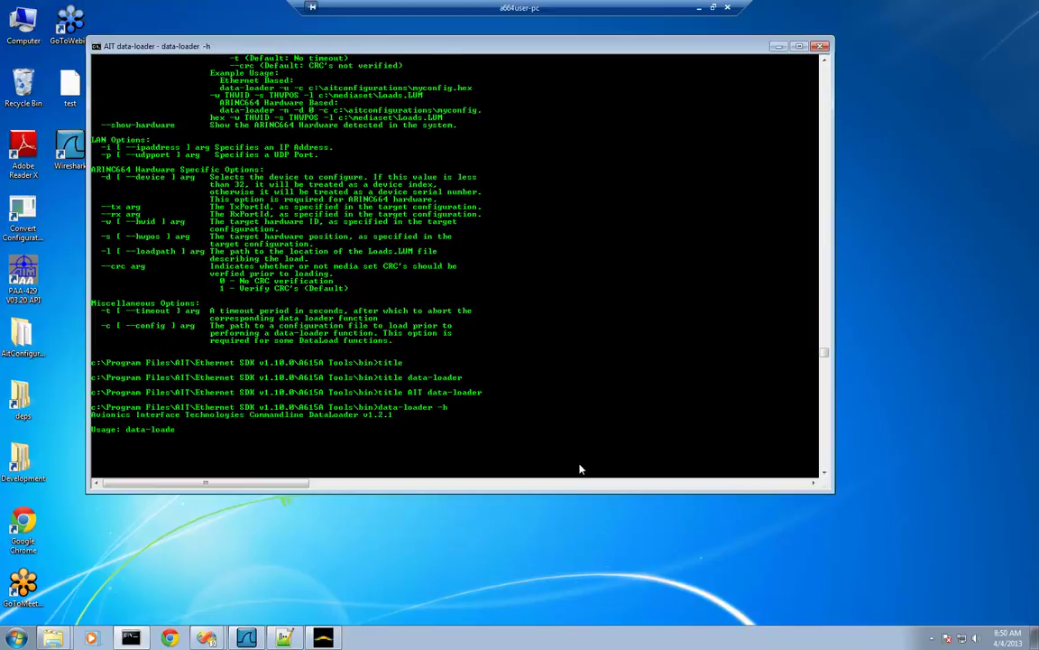
pyautogui.write('h')
pyautogui.press('Return')
pyautogui.scroll(10, 506, 314)
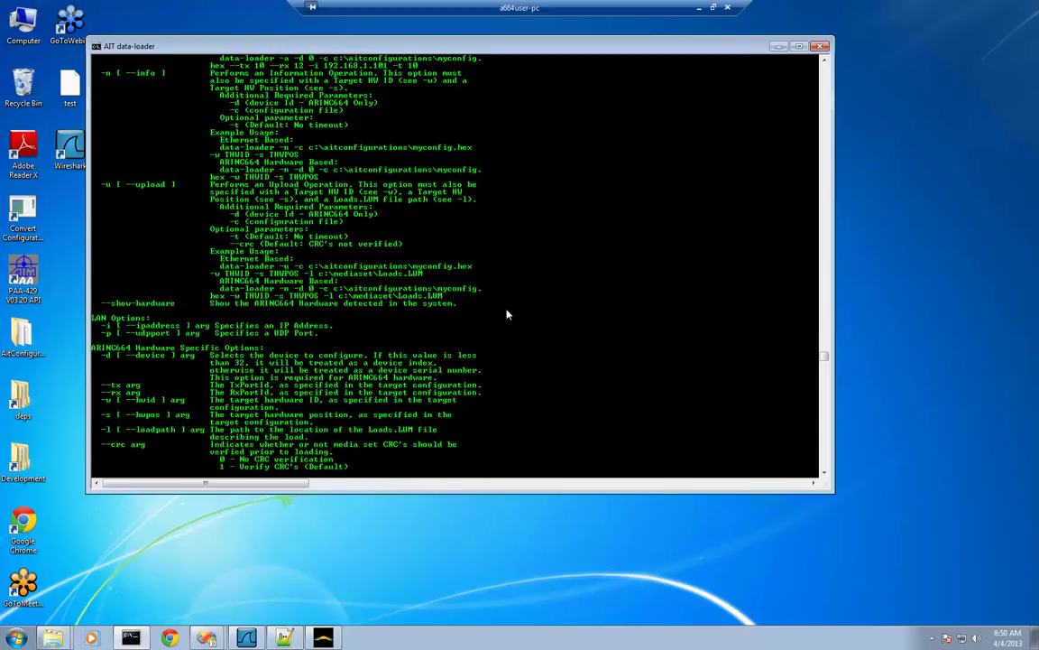
pyautogui.scroll(1, 506, 314)
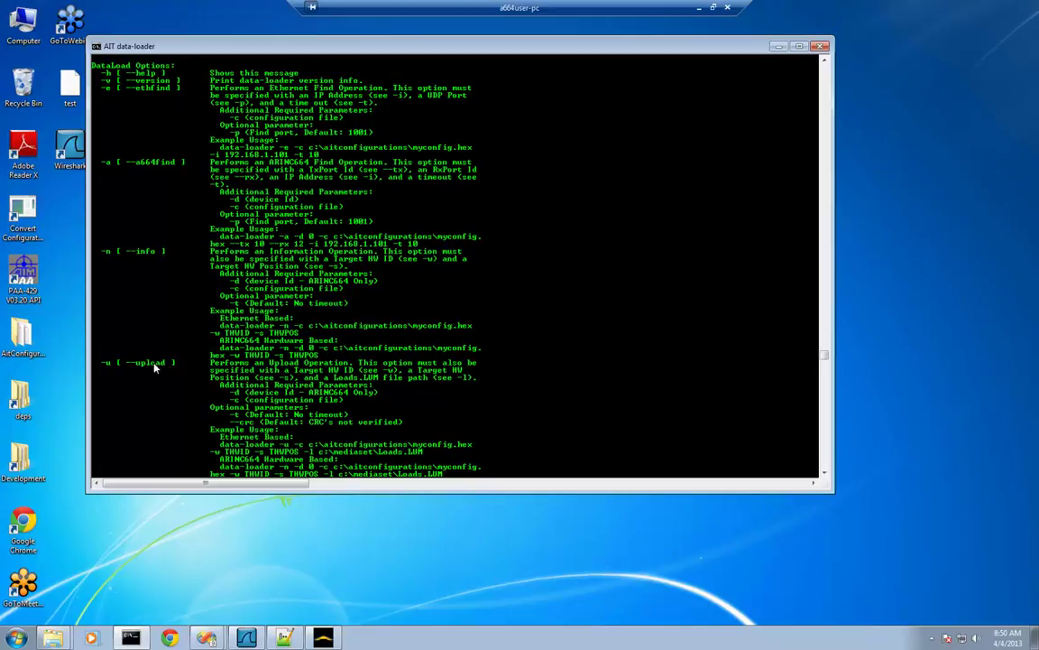
pyautogui.scroll(-3, 155, 367)
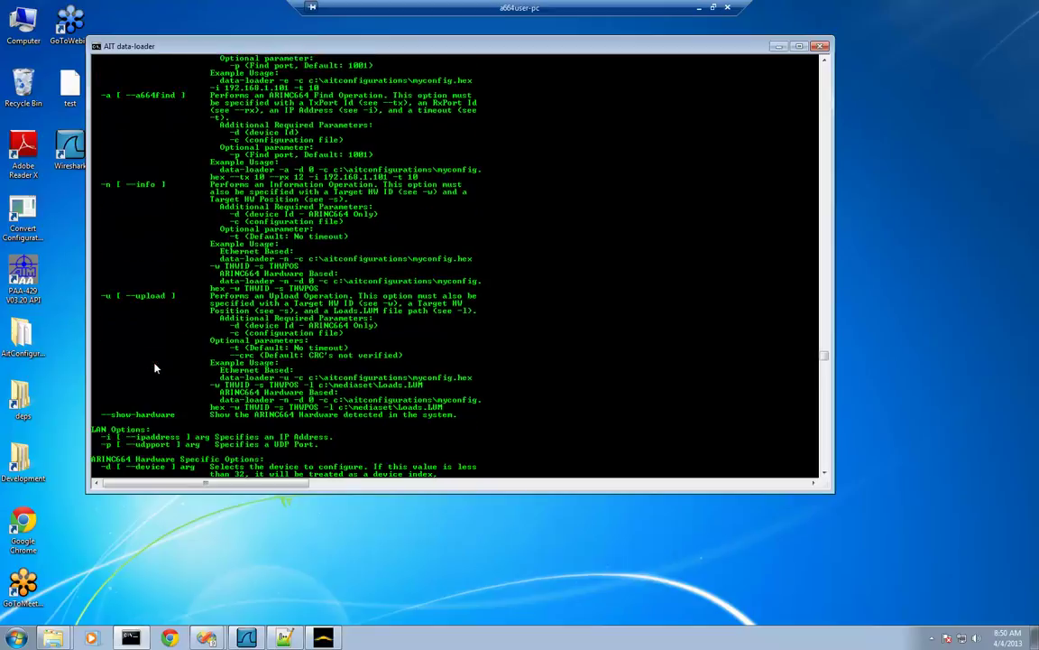
pyautogui.scroll(-8, 155, 367)
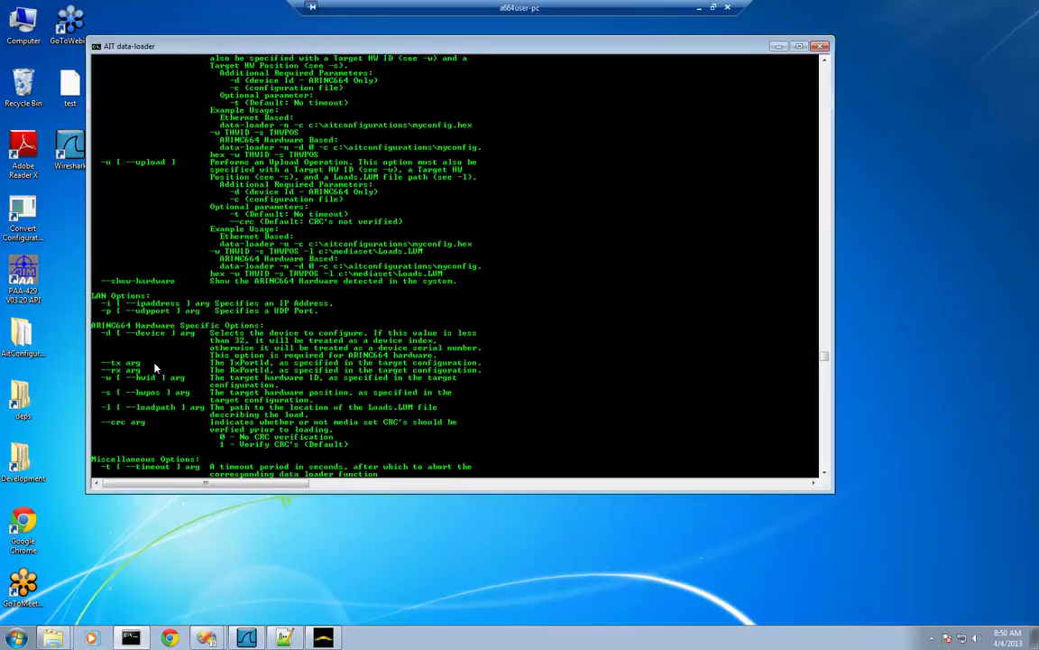
pyautogui.scroll(-2, 155, 367)
pyautogui.scroll(-5, 156, 370)
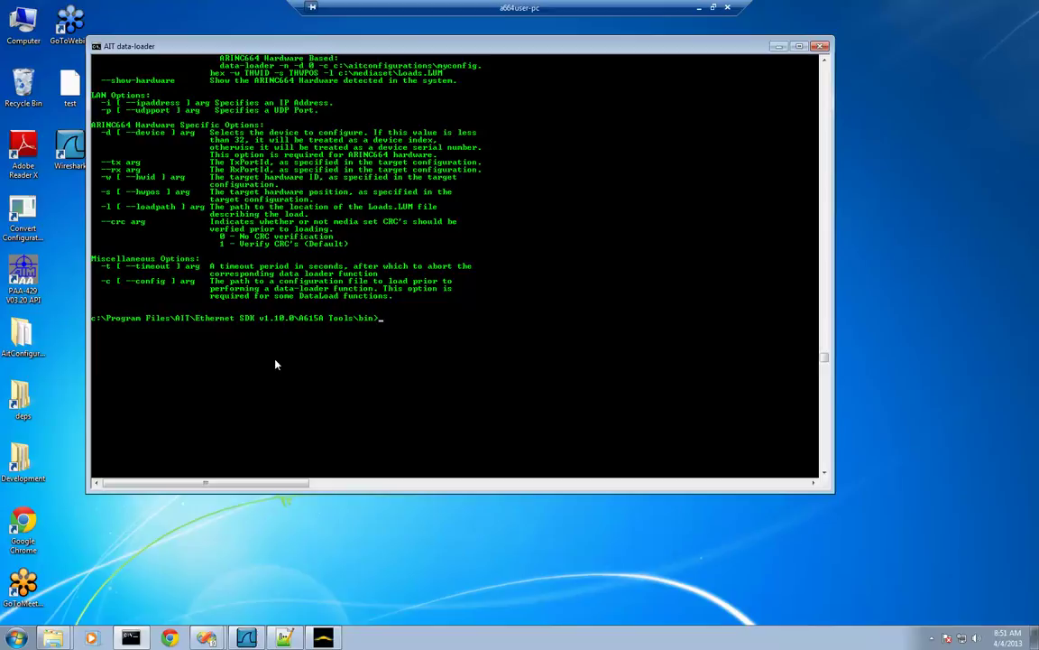
# - Launch A615A Tools Help from the Ethernet SDK v1.10.0 menu and view the a615asample.c example
pyautogui.click(20, 638)
pyautogui.click(50, 582)
pyautogui.click(63, 511)
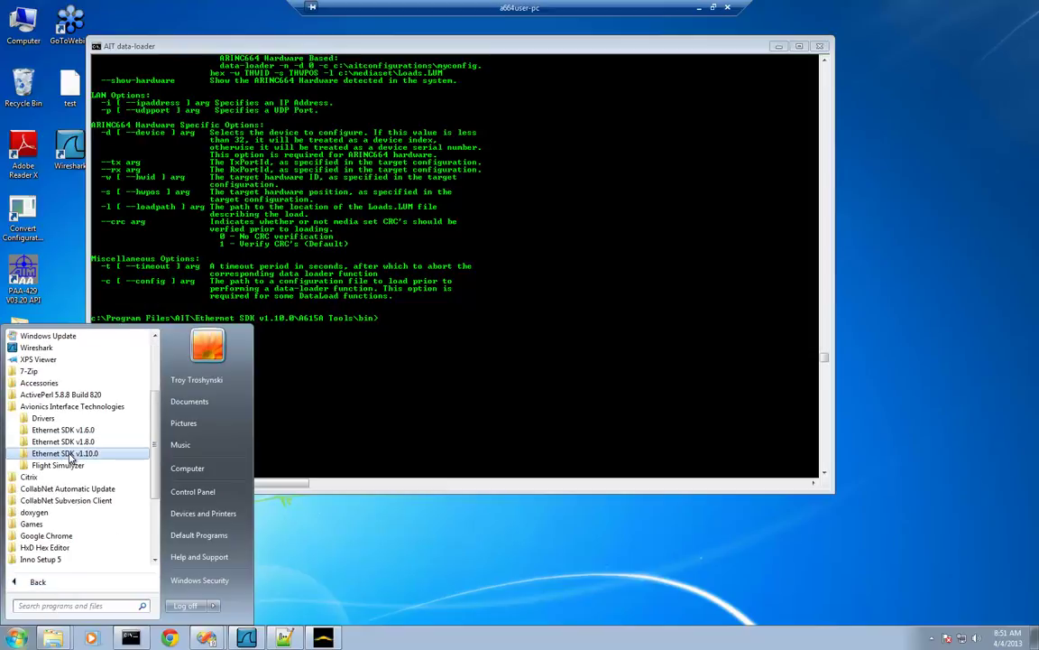
pyautogui.click(67, 453)
pyautogui.click(65, 476)
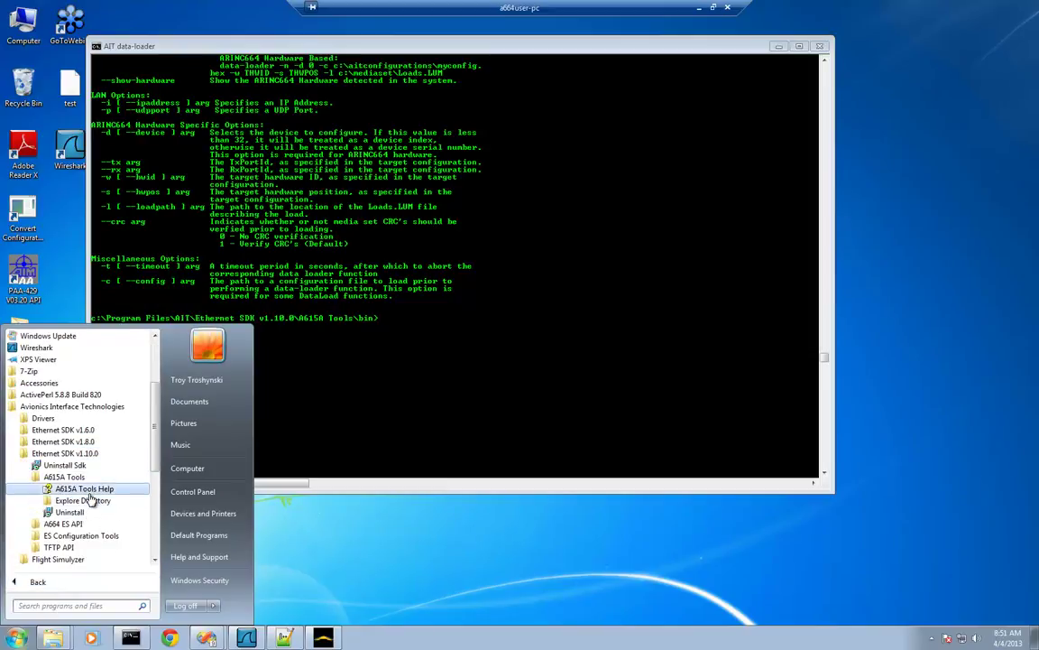
pyautogui.click(86, 488)
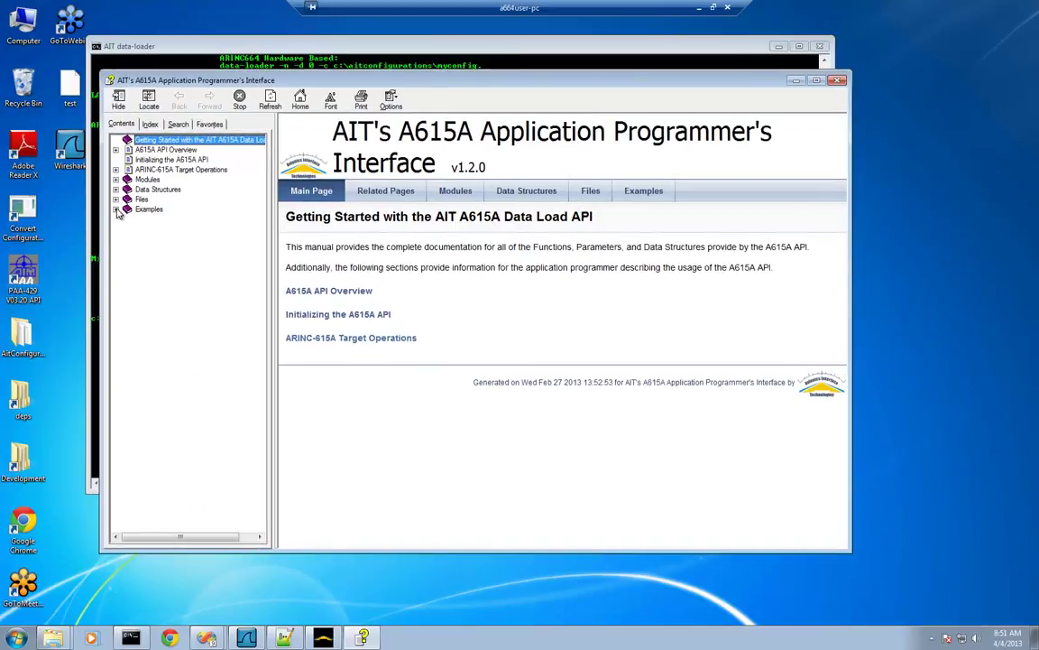
pyautogui.click(116, 208)
pyautogui.click(165, 219)
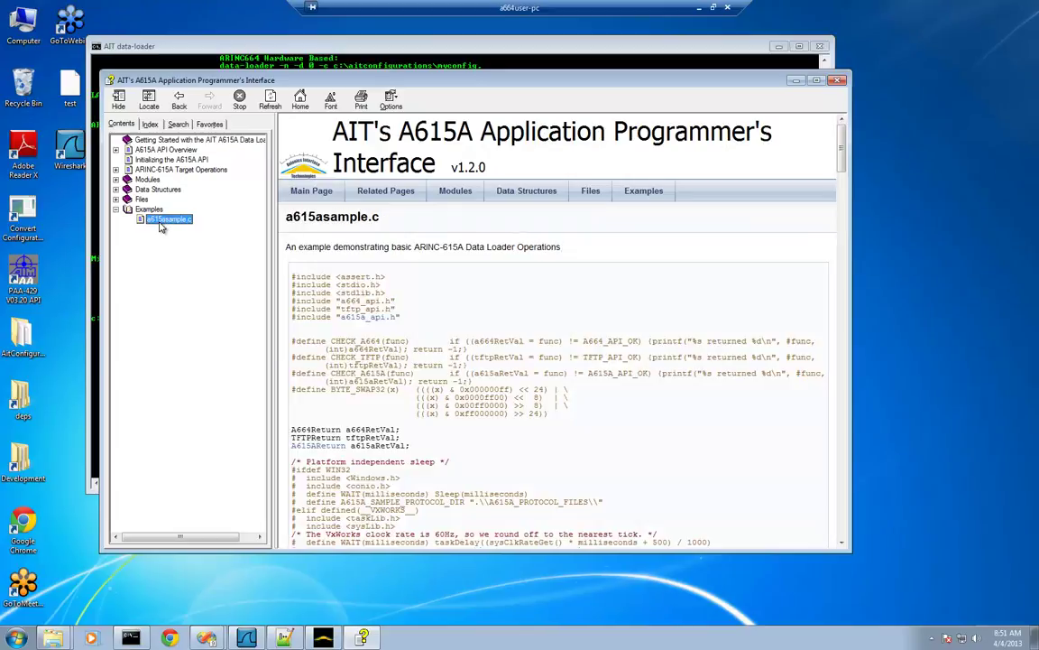